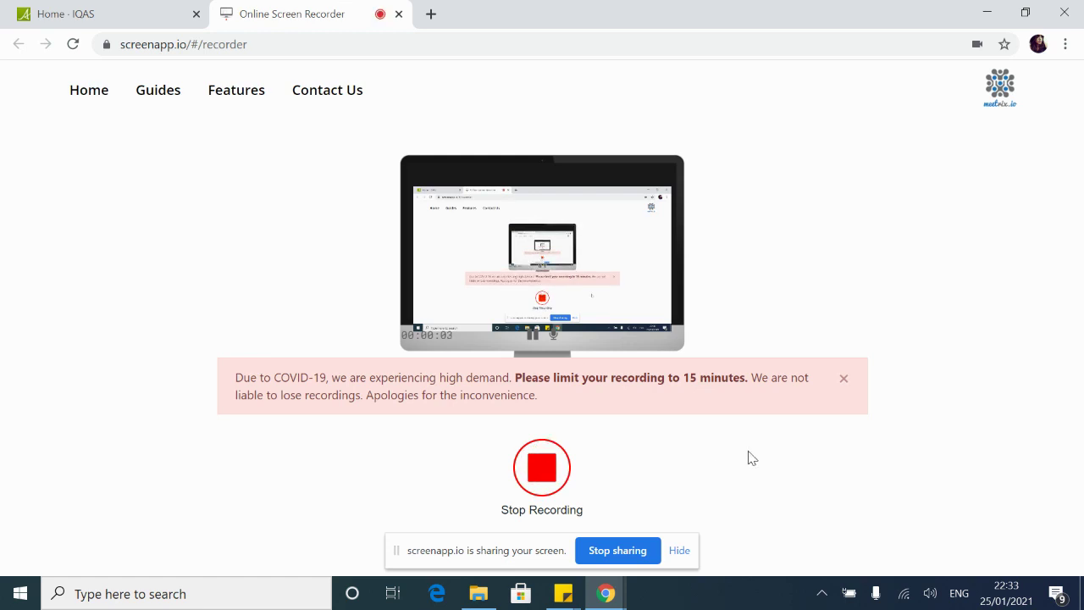
- Switch from the screen recorder to the Home - IQAS tab showing the empty sign-in form
{"action": "left_click", "coordinate": [122, 9]}
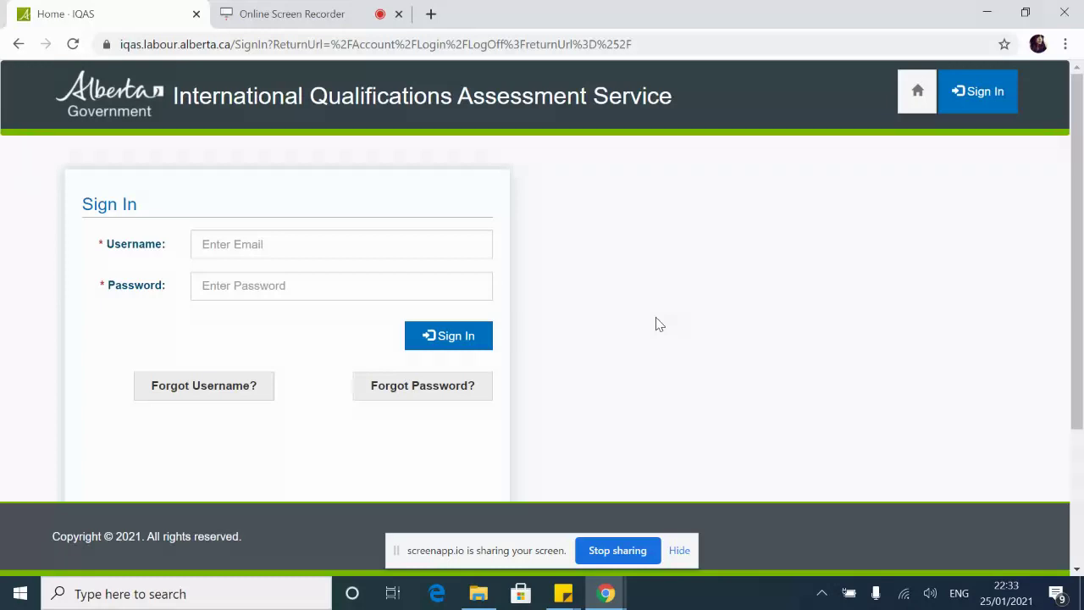
- Sign in with the autofilled saved username and the account password
{"action": "left_click", "coordinate": [357, 239]}
{"action": "left_click", "coordinate": [333, 280]}
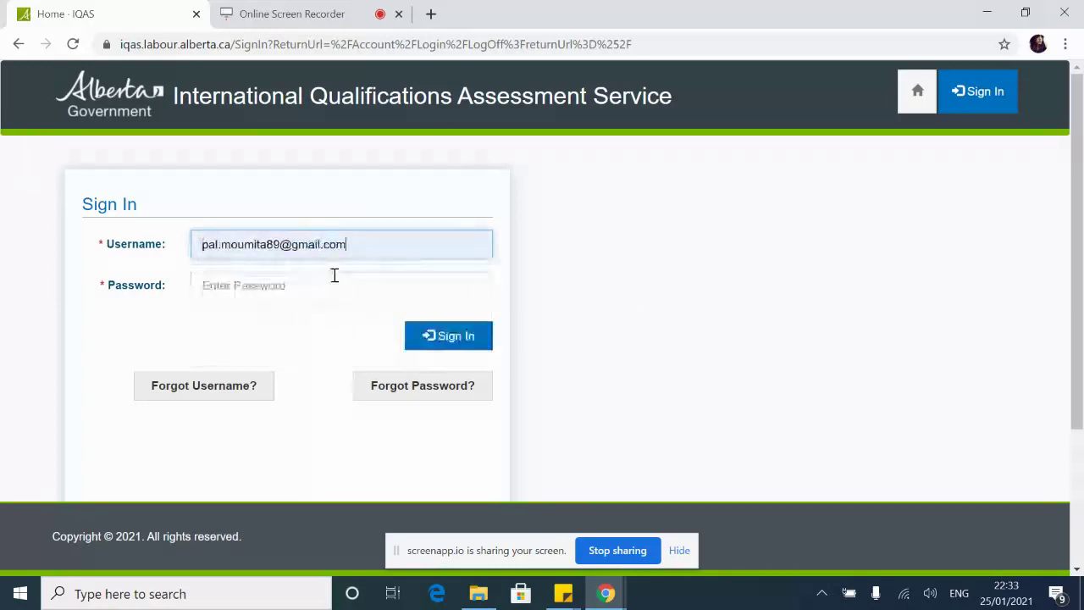
{"action": "left_click", "coordinate": [322, 287]}
{"action": "type", "text": "•"}
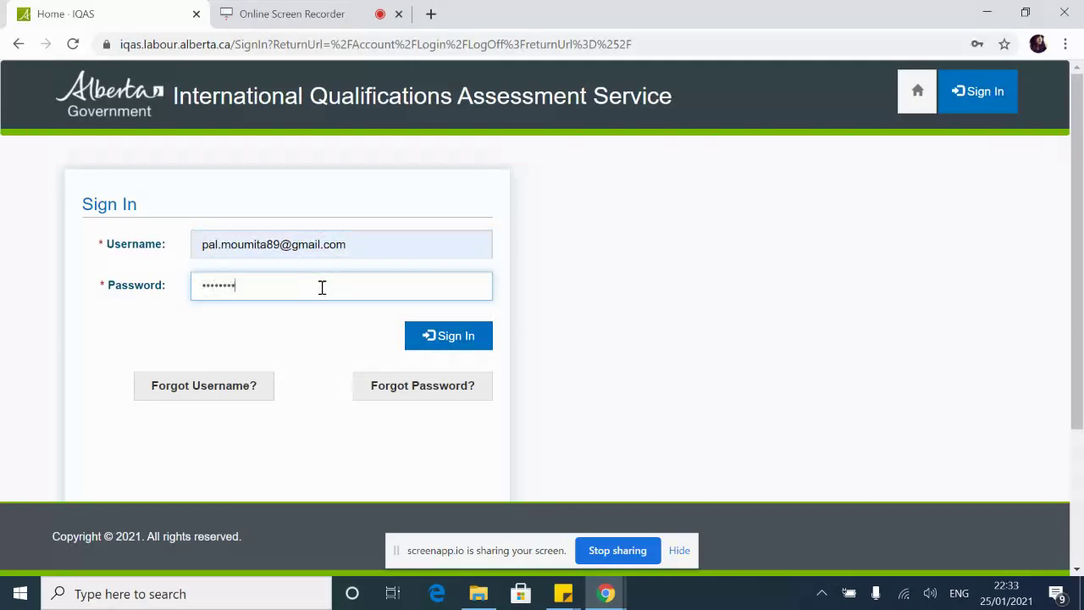
{"action": "left_click", "coordinate": [490, 336]}
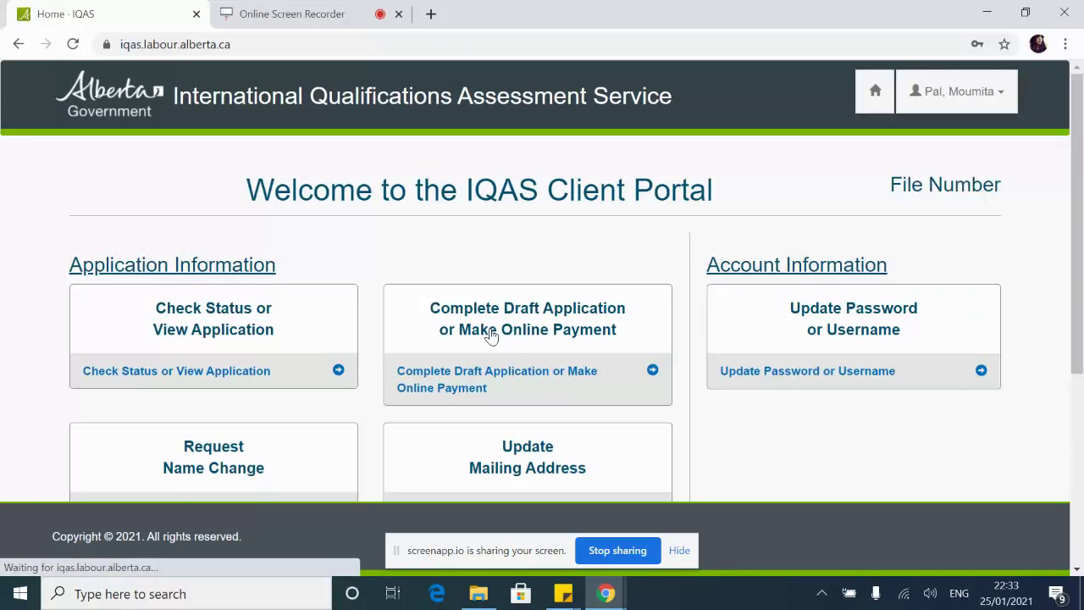
- Start a new application, confirming past the existing-drafts warning
{"action": "scroll", "coordinate": [616, 387], "scroll_direction": "down", "scroll_amount": 4}
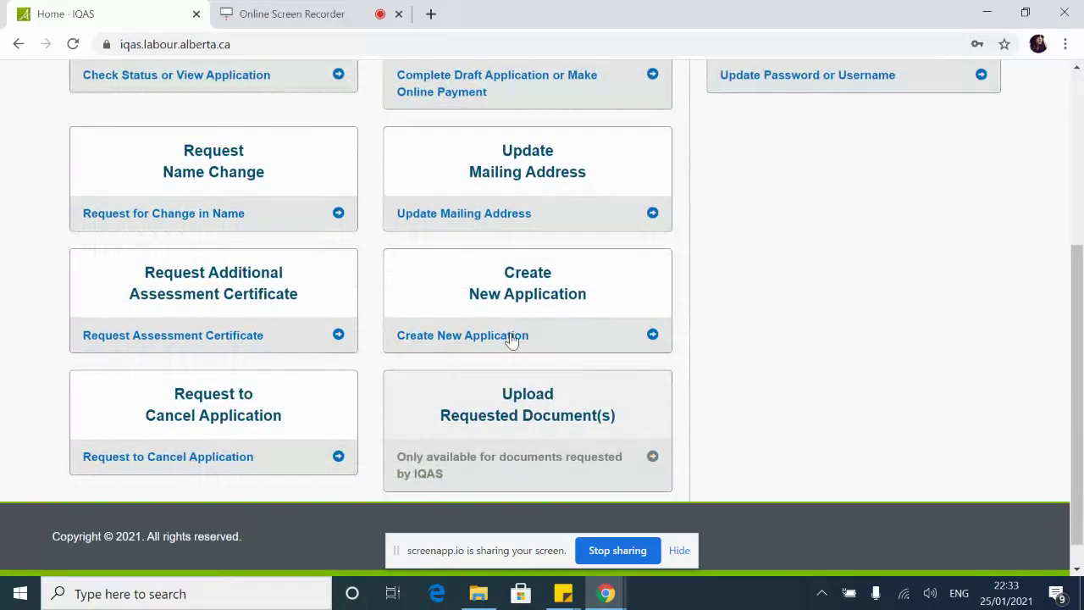
{"action": "left_click", "coordinate": [511, 334]}
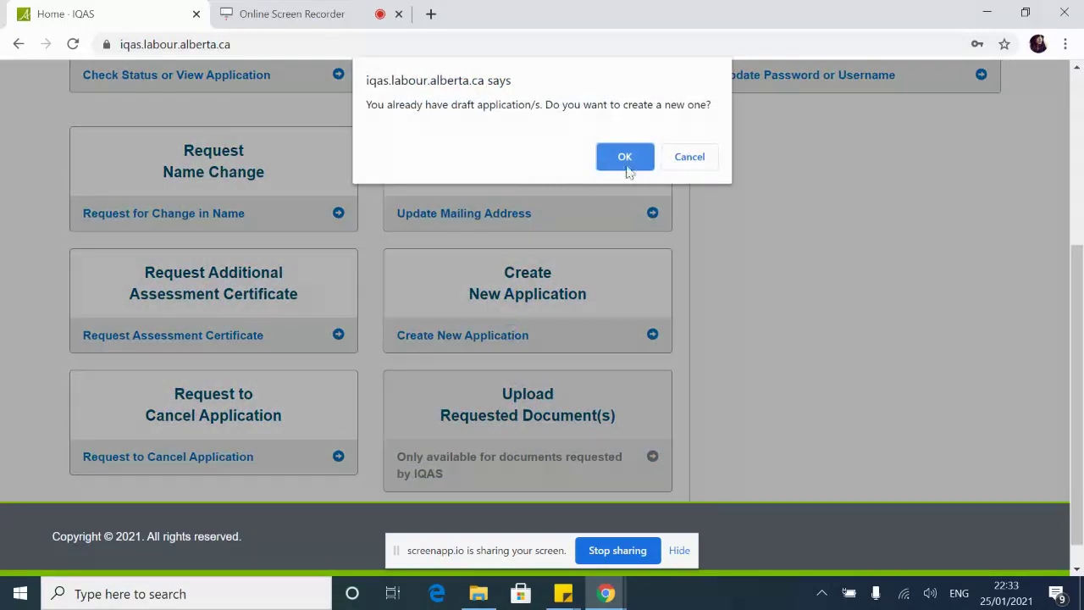
{"action": "left_click", "coordinate": [625, 158]}
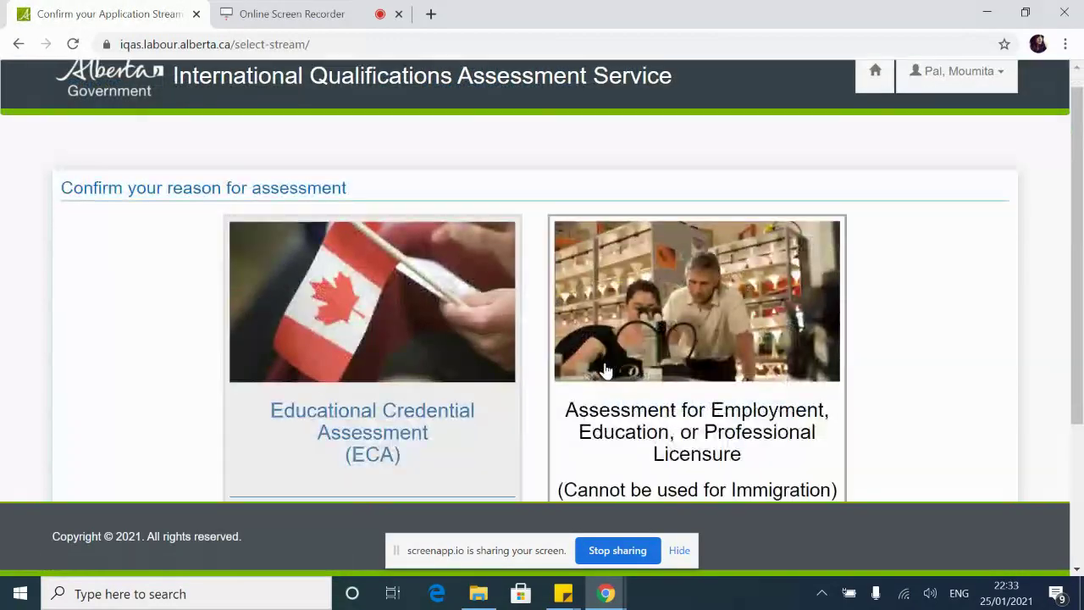
- Choose the ECA stream, highlight the 08:15 AM Alberta reset time, and dismiss the daily-limit notice
{"action": "scroll", "coordinate": [605, 370], "scroll_direction": "down", "scroll_amount": 1}
{"action": "left_click", "coordinate": [399, 321]}
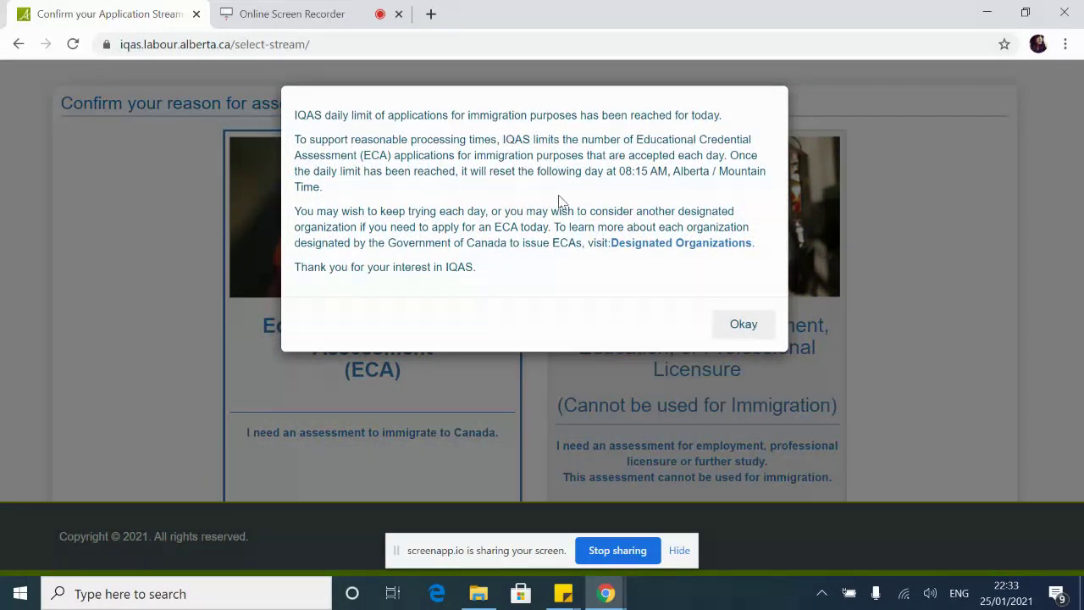
{"action": "left_click_drag", "start_coordinate": [488, 170], "coordinate": [713, 193]}
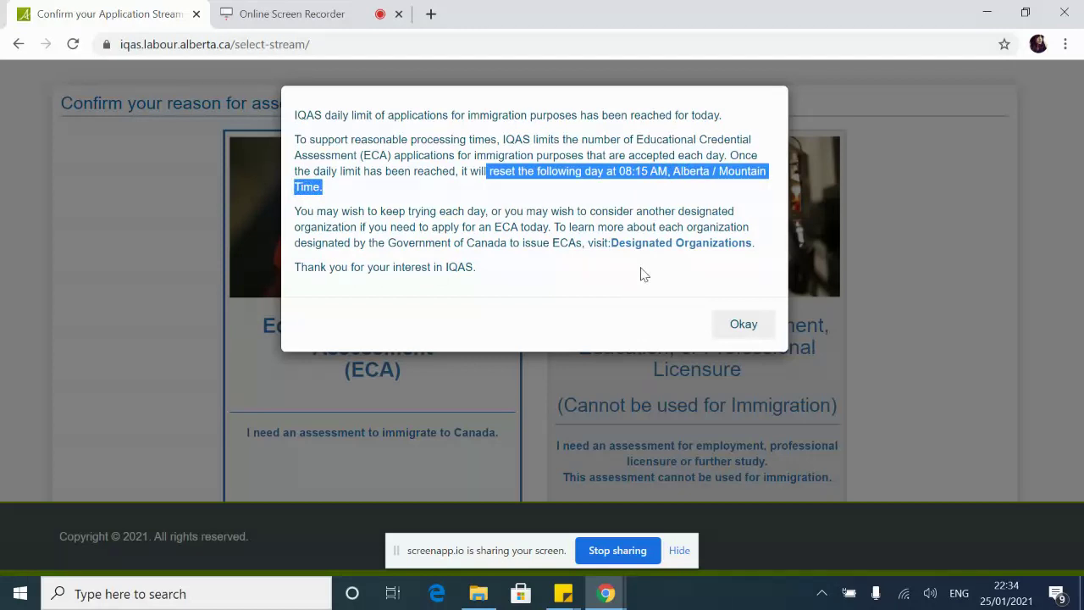
{"action": "left_click", "coordinate": [744, 325]}
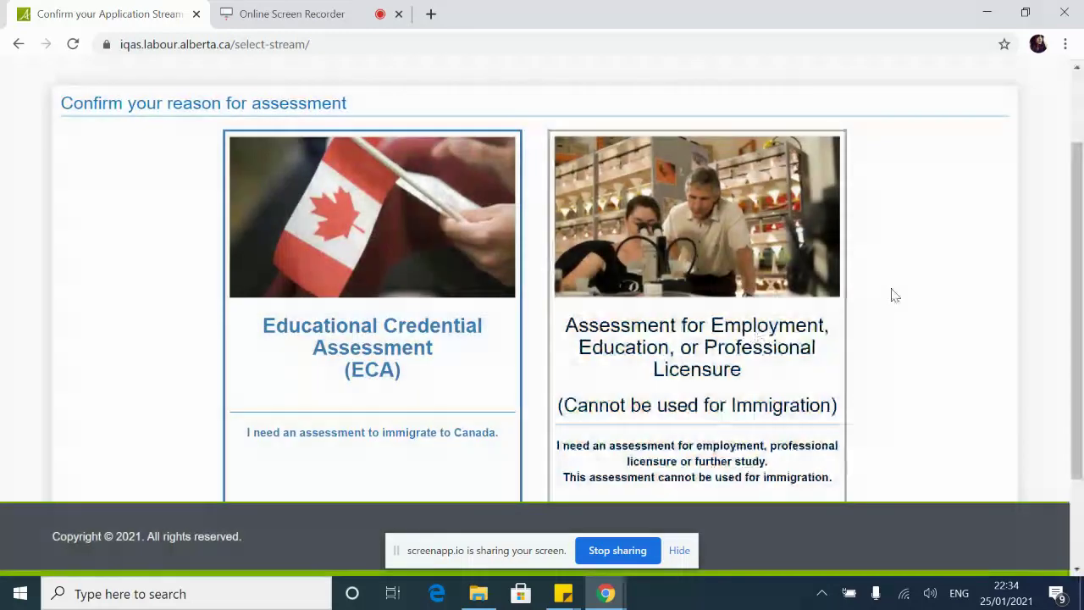
{"action": "scroll", "coordinate": [903, 294], "scroll_direction": "up", "scroll_amount": 2}
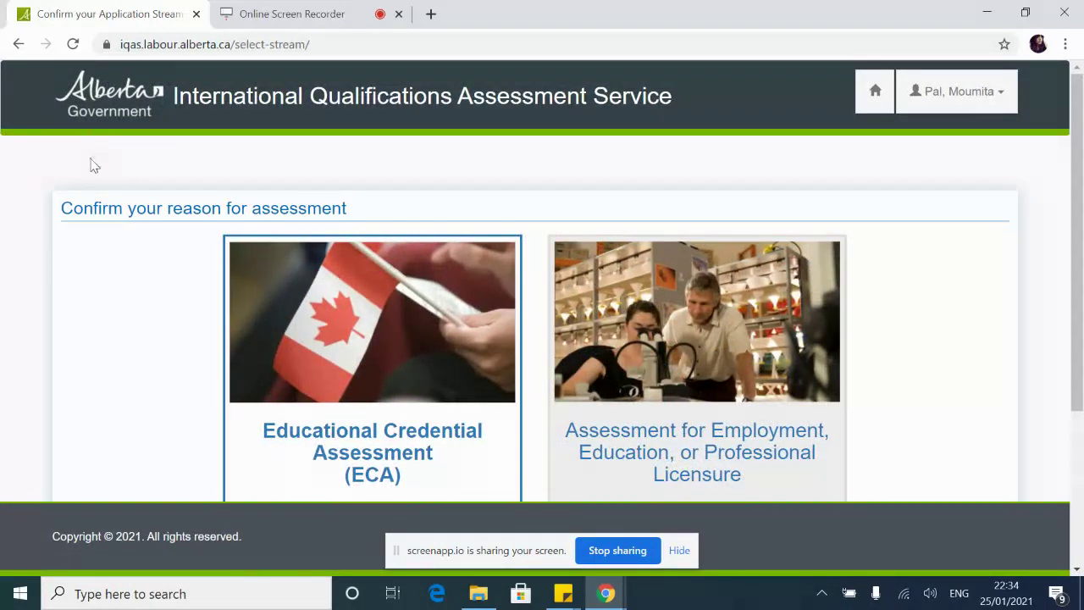
{"action": "left_click", "coordinate": [19, 44]}
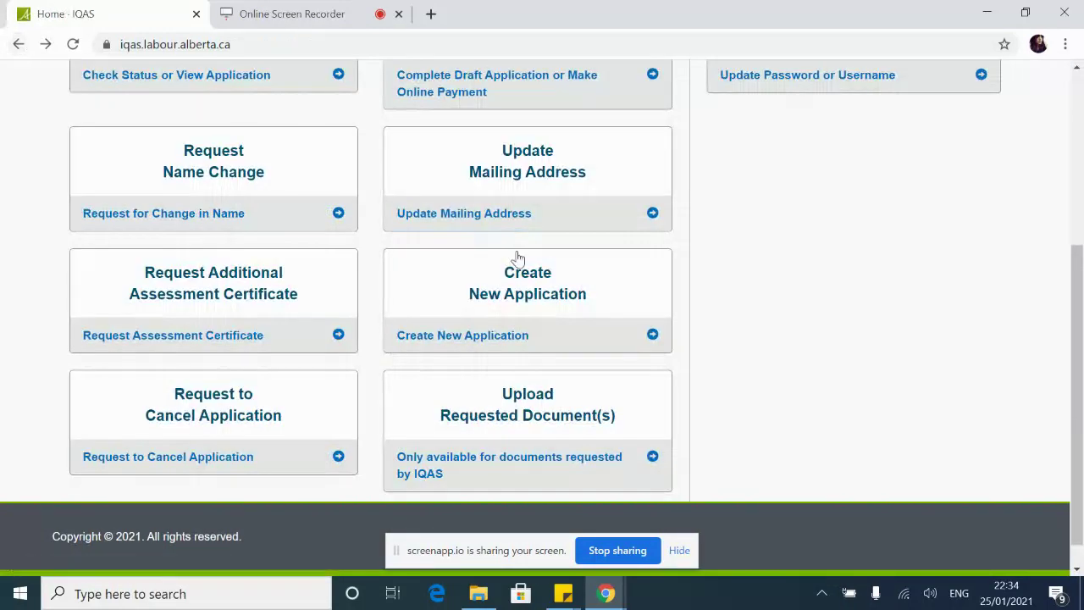
{"action": "scroll", "coordinate": [516, 259], "scroll_direction": "up", "scroll_amount": 4}
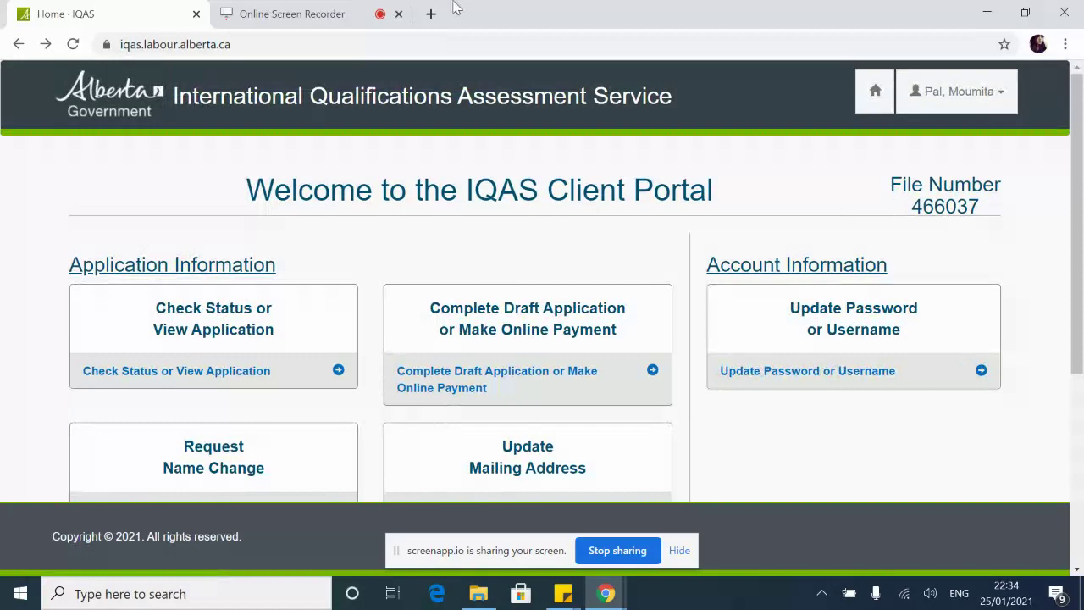
{"action": "scroll", "coordinate": [553, 273], "scroll_direction": "down", "scroll_amount": 2}
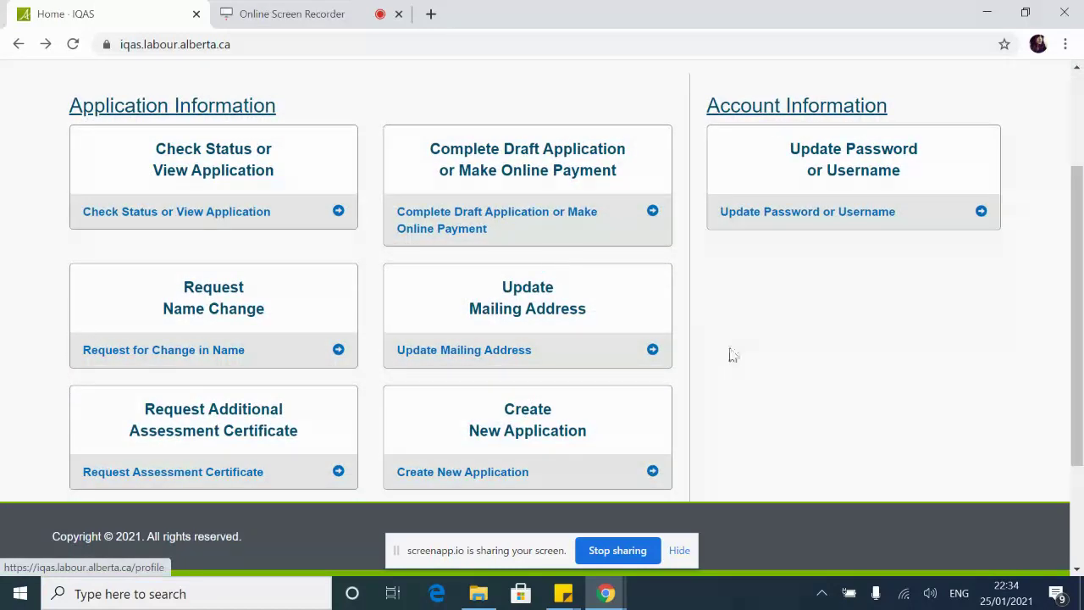
{"action": "scroll", "coordinate": [786, 380], "scroll_direction": "down", "scroll_amount": 2}
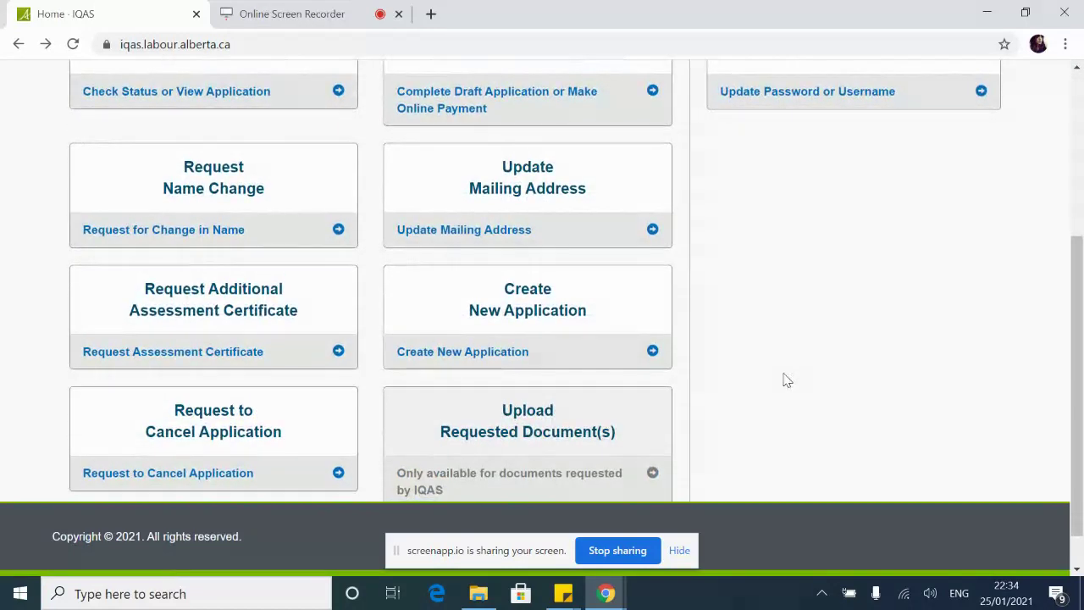
{"action": "scroll", "coordinate": [765, 332], "scroll_direction": "down", "scroll_amount": 1}
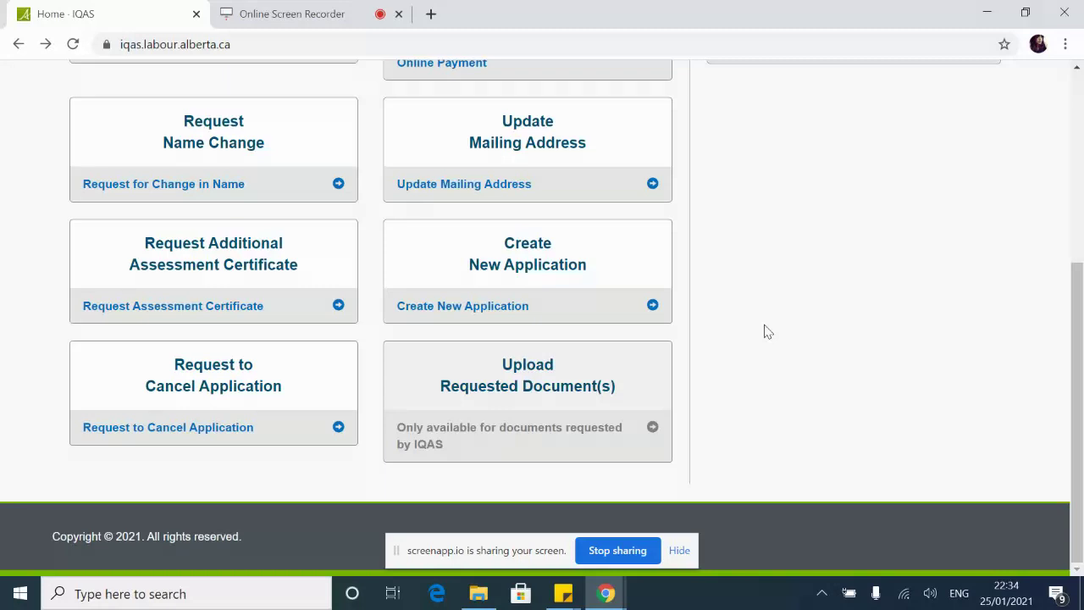
{"action": "scroll", "coordinate": [505, 231], "scroll_direction": "up", "scroll_amount": 4}
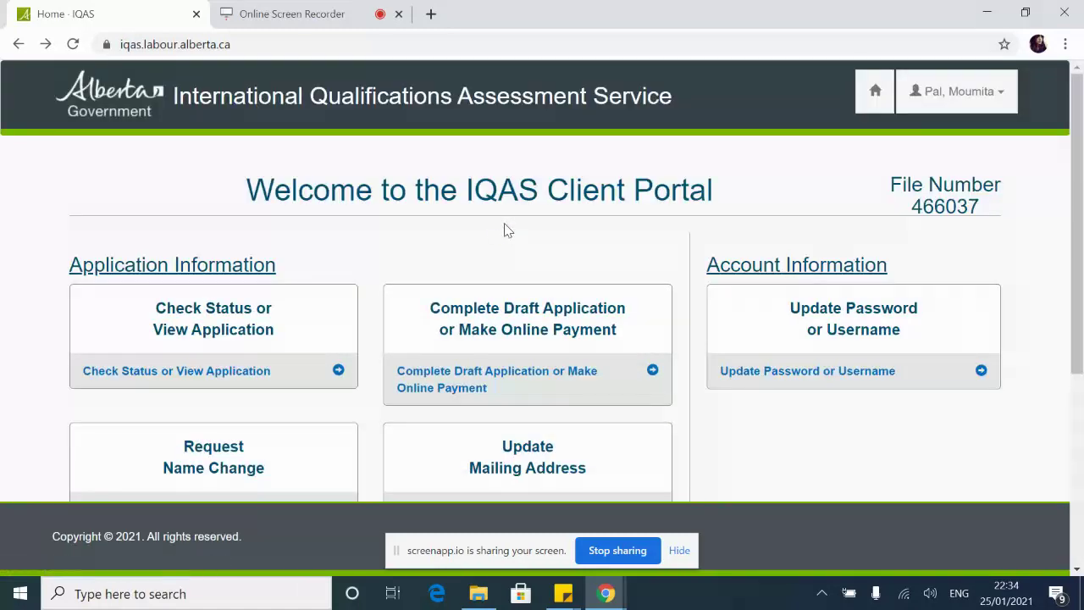
{"action": "scroll", "coordinate": [819, 470], "scroll_direction": "down", "scroll_amount": 3}
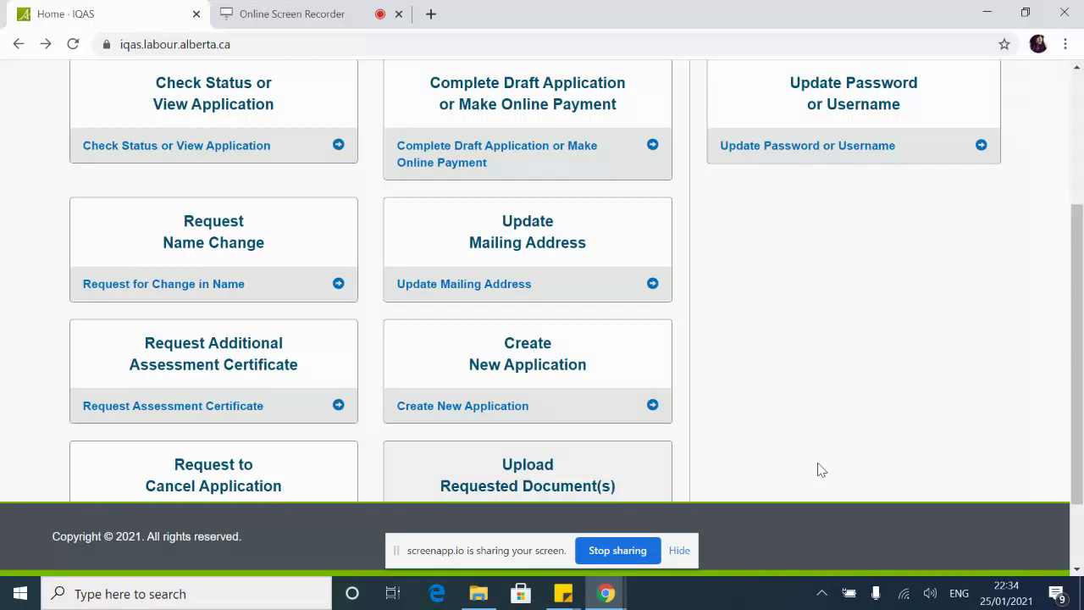
{"action": "scroll", "coordinate": [788, 439], "scroll_direction": "up", "scroll_amount": 3}
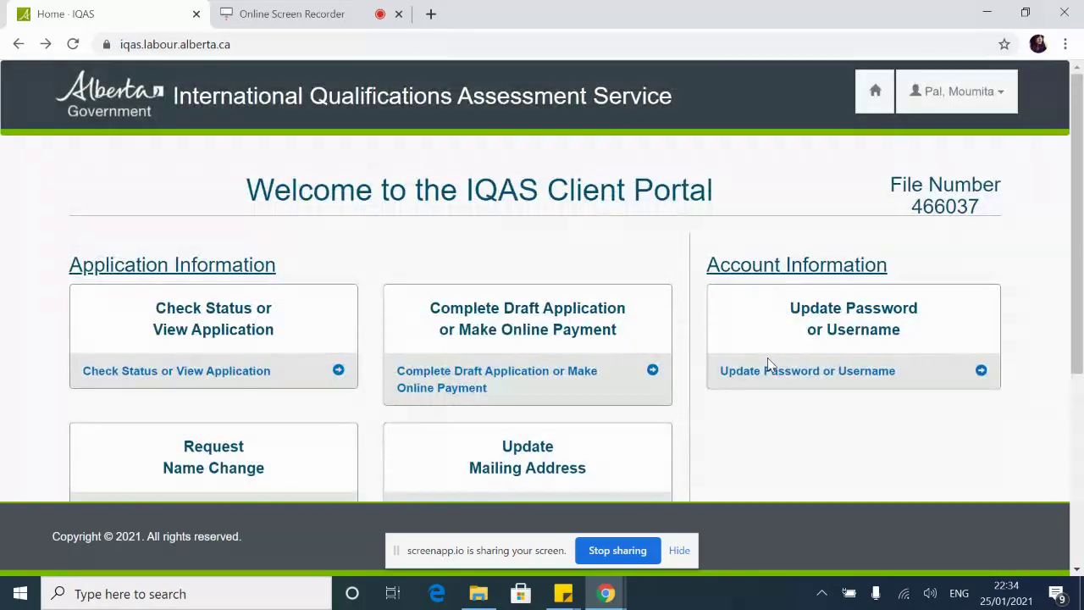
{"action": "scroll", "coordinate": [873, 224], "scroll_direction": "down", "scroll_amount": 4}
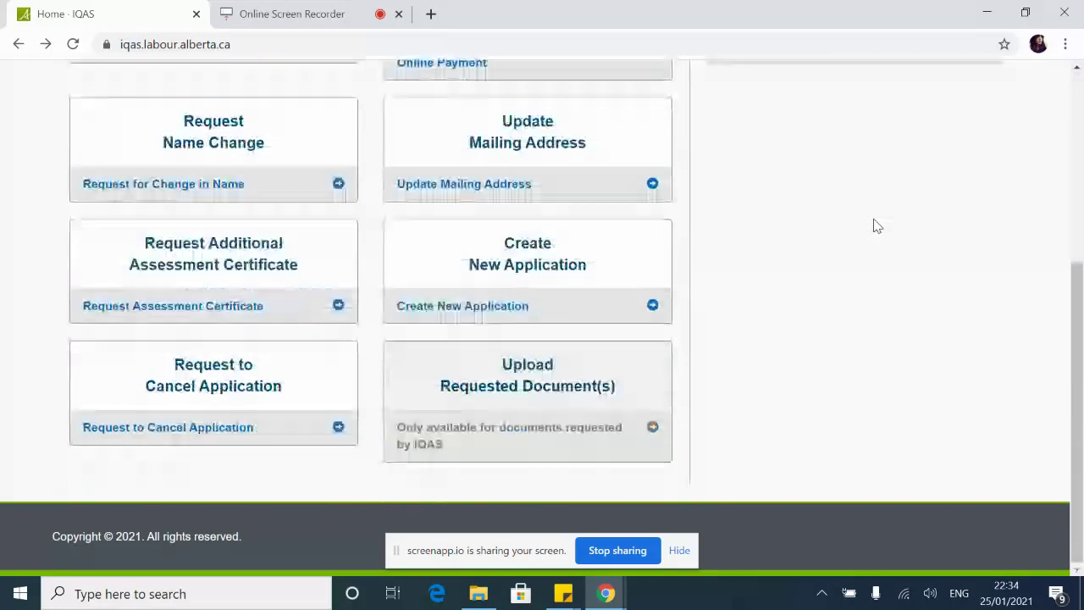
{"action": "left_click", "coordinate": [491, 308]}
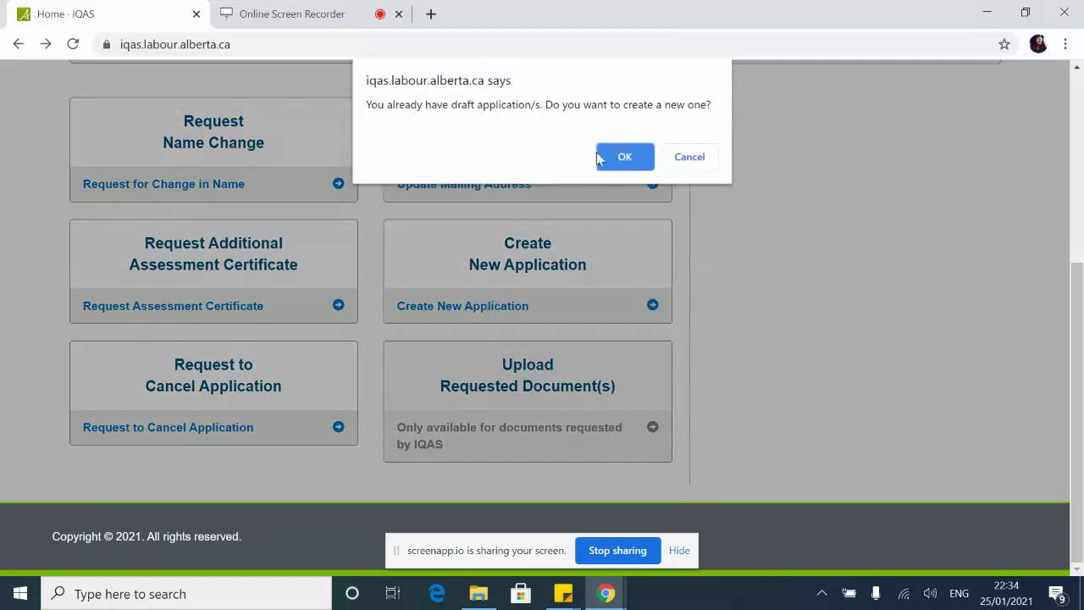
{"action": "left_click", "coordinate": [692, 163]}
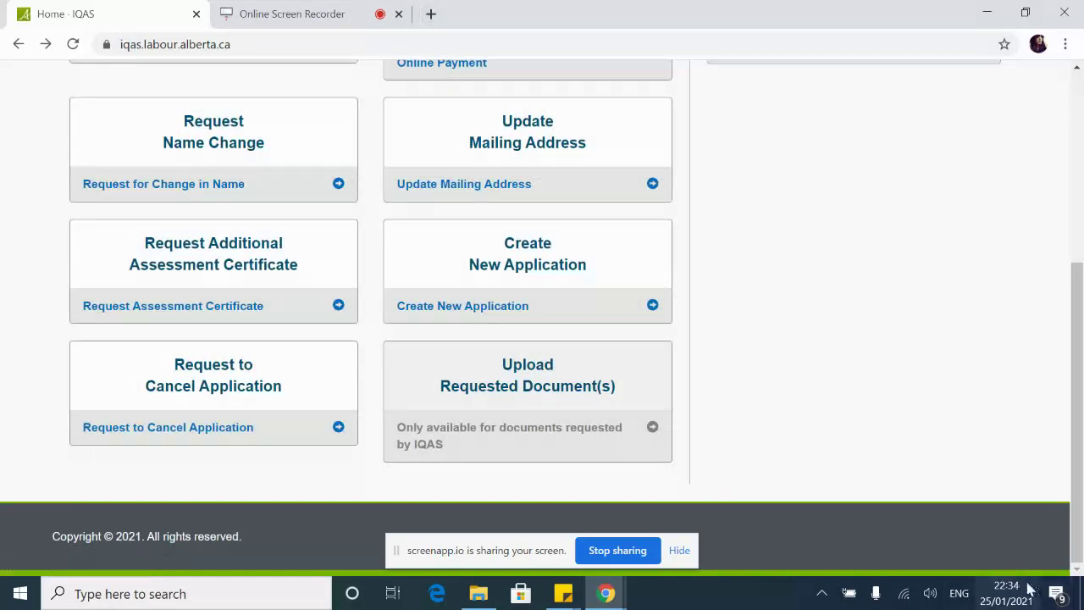
{"action": "mouse_move", "coordinate": [1018, 599]}
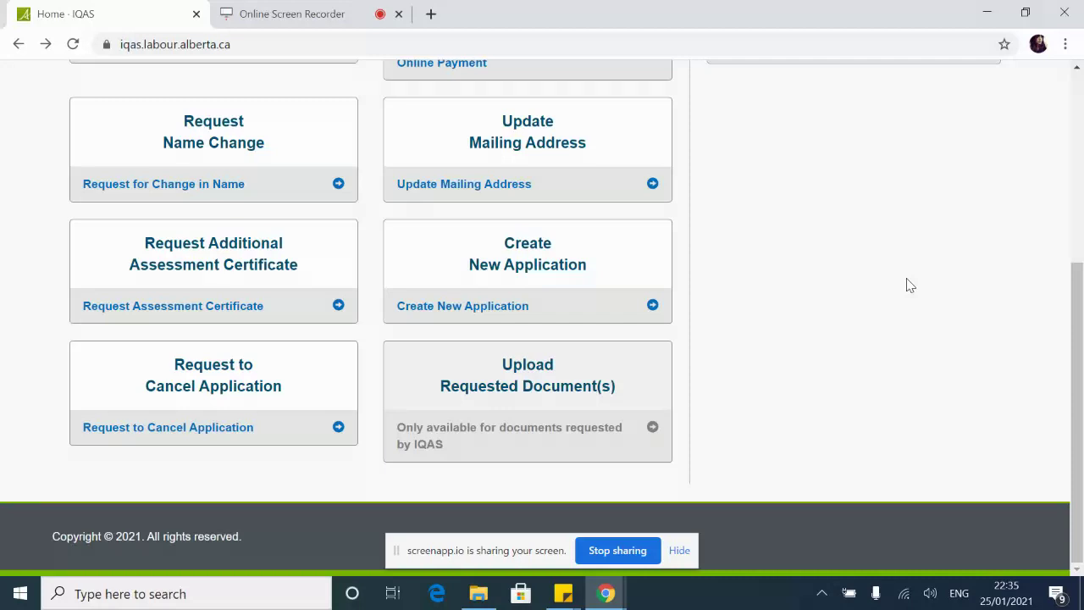
{"action": "left_click", "coordinate": [431, 14]}
- Search 'time and date' from the address bar to reach the Alberta clock page
{"action": "left_click", "coordinate": [421, 43]}
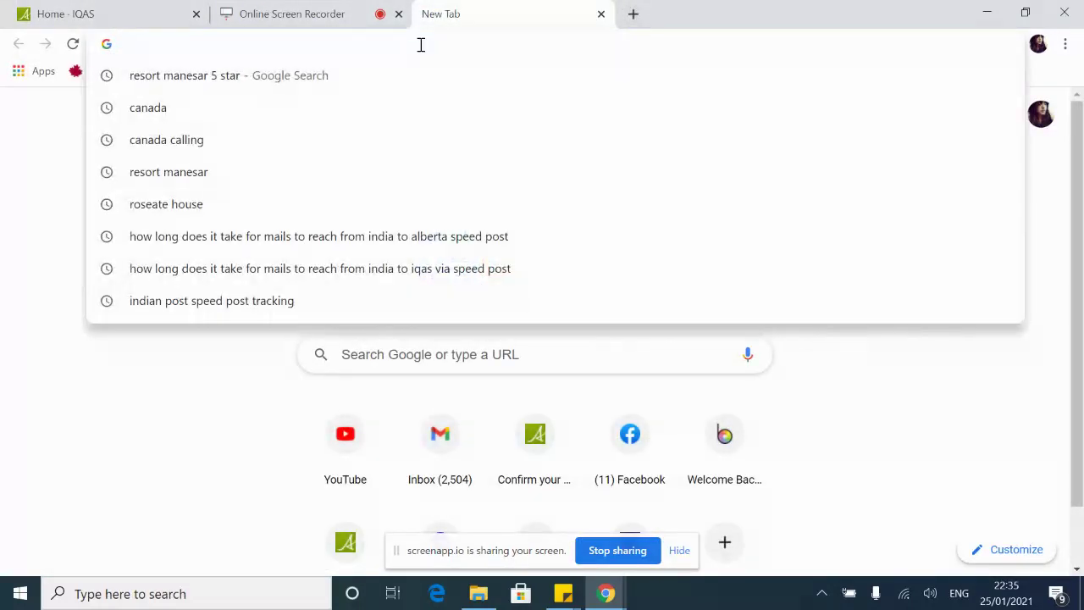
{"action": "type", "text": "time and date"}
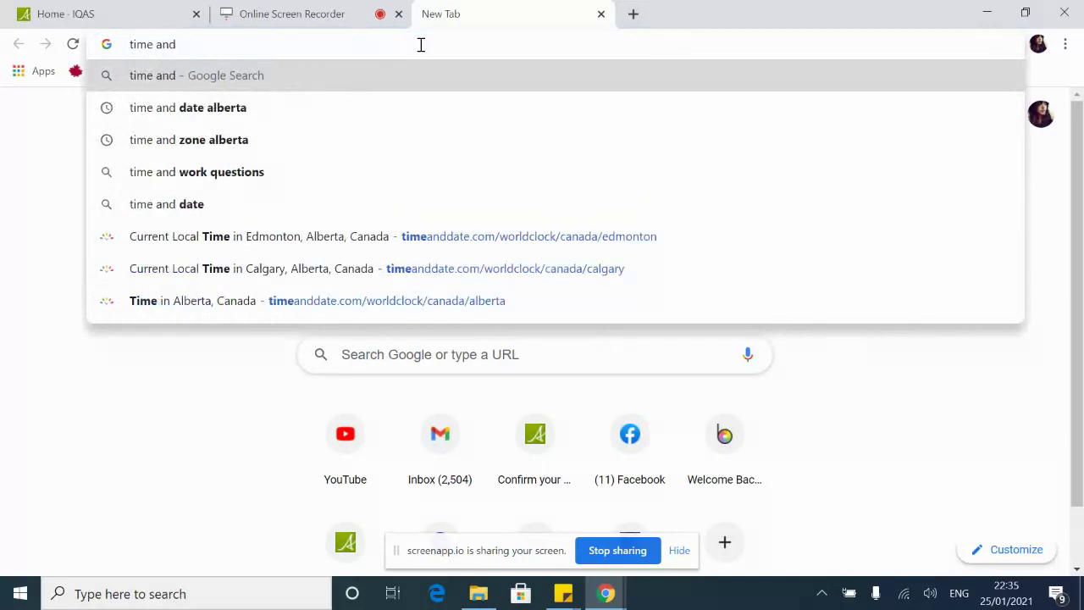
{"action": "key", "text": "Return"}
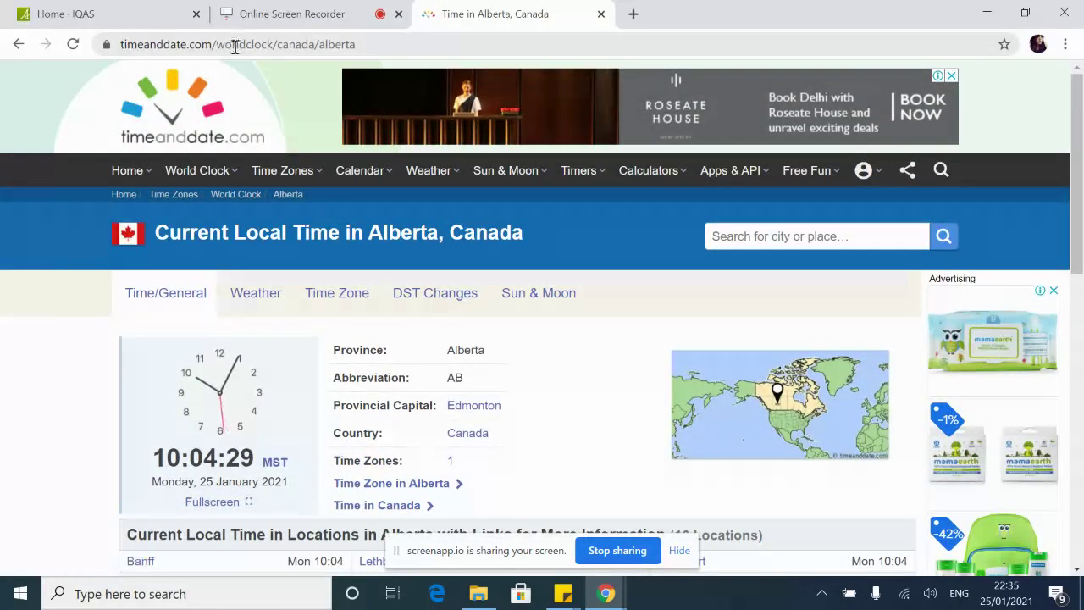
- Scroll the timeanddate.com Alberta page to read the current time, 10:04:39 MST
{"action": "scroll", "coordinate": [381, 285], "scroll_direction": "down", "scroll_amount": 1}
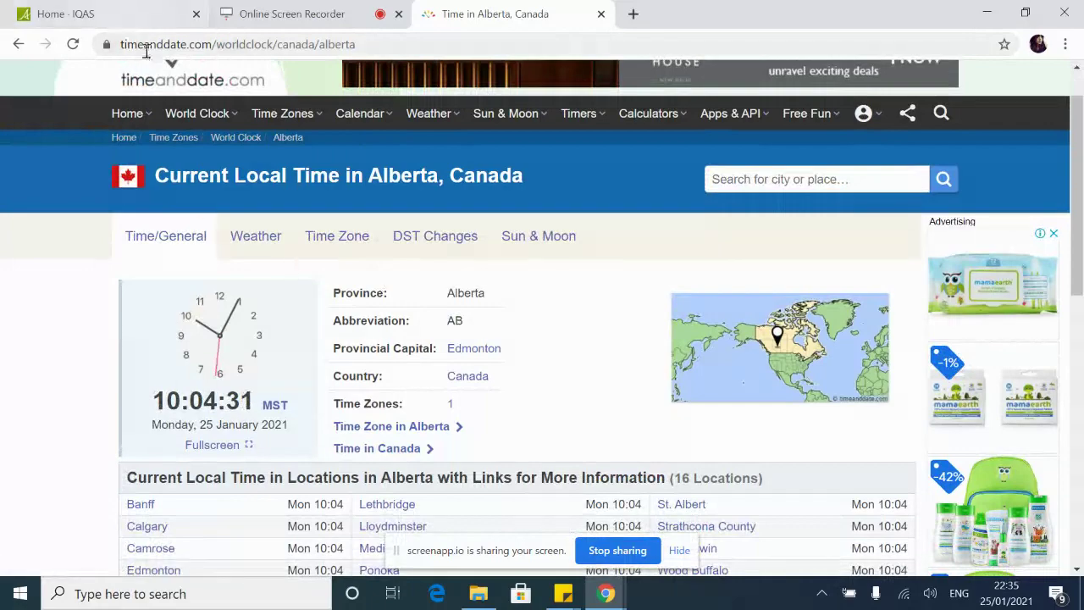
{"action": "scroll", "coordinate": [387, 378], "scroll_direction": "down", "scroll_amount": 1}
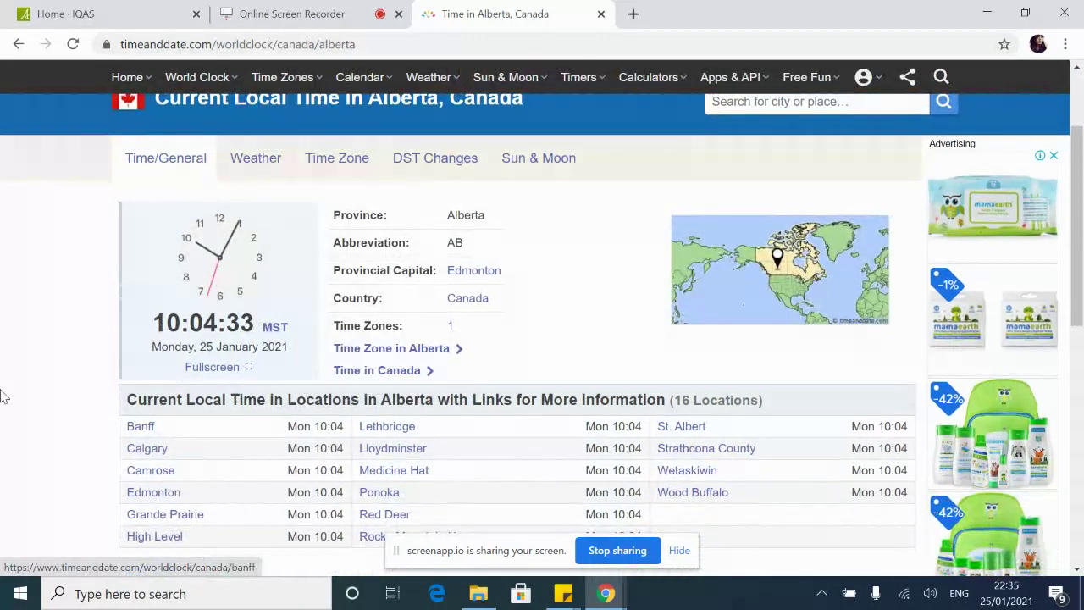
{"action": "left_click_drag", "start_coordinate": [5, 393], "coordinate": [282, 351]}
{"action": "scroll", "coordinate": [282, 352], "scroll_direction": "up", "scroll_amount": 2}
{"action": "left_click", "coordinate": [51, 406]}
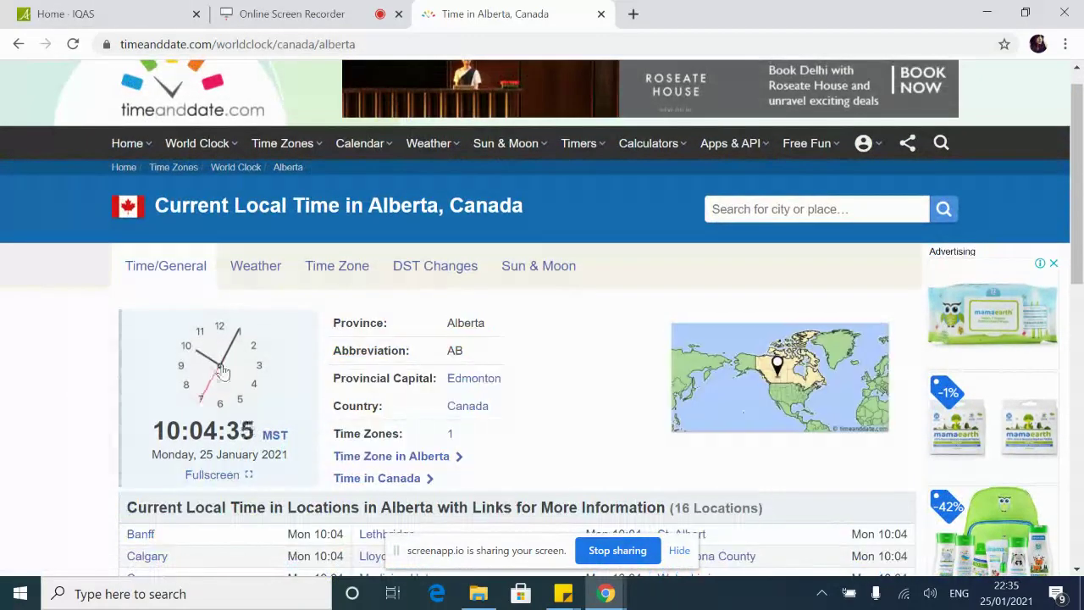
{"action": "scroll", "coordinate": [454, 396], "scroll_direction": "down", "scroll_amount": 1}
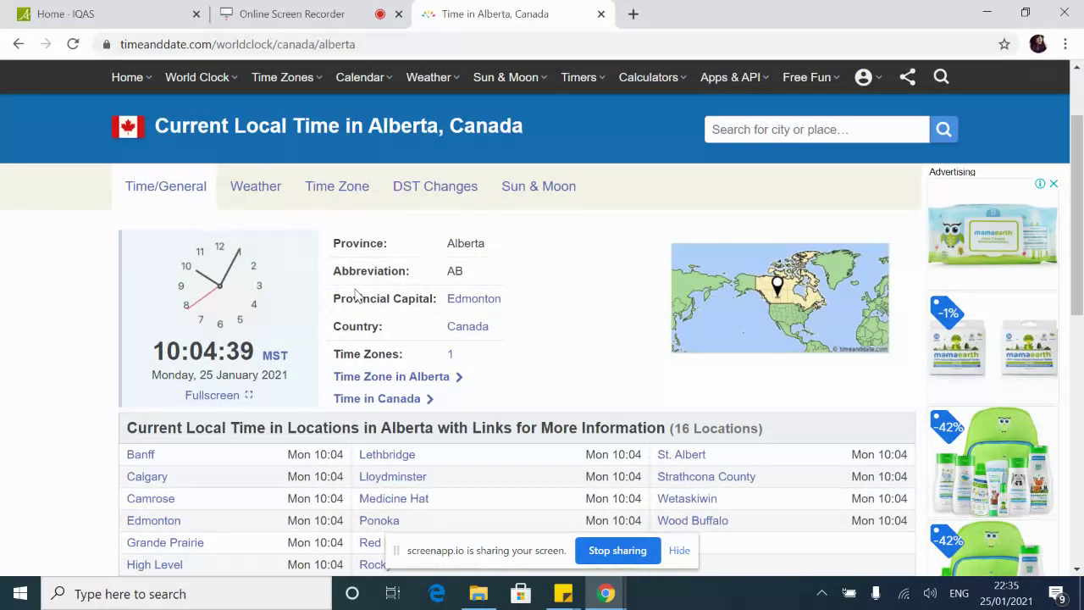
{"action": "left_click", "coordinate": [127, 14]}
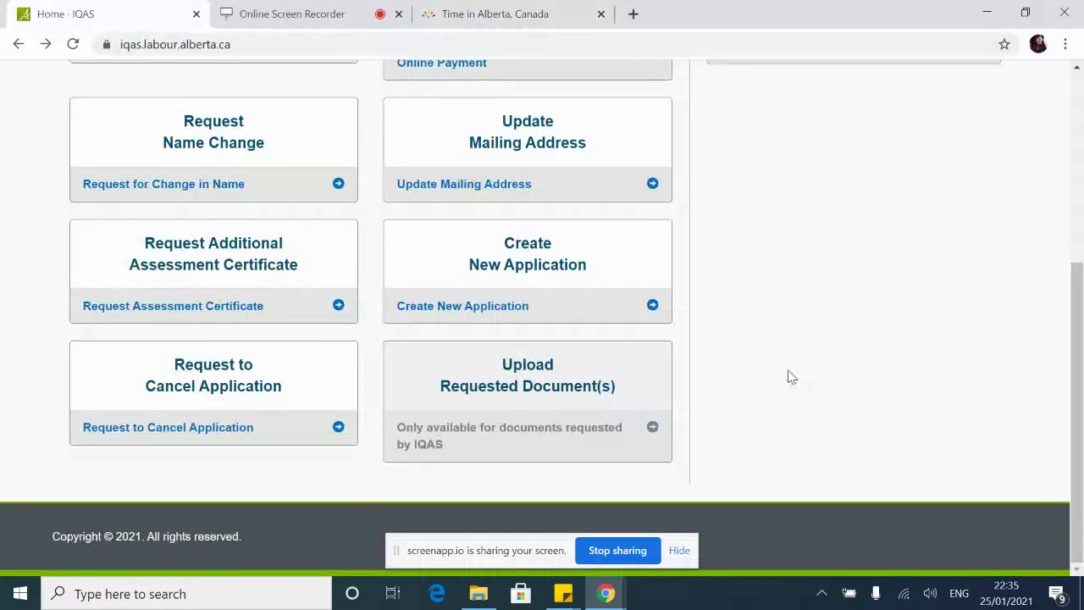
{"action": "scroll", "coordinate": [787, 375], "scroll_direction": "up", "scroll_amount": 4}
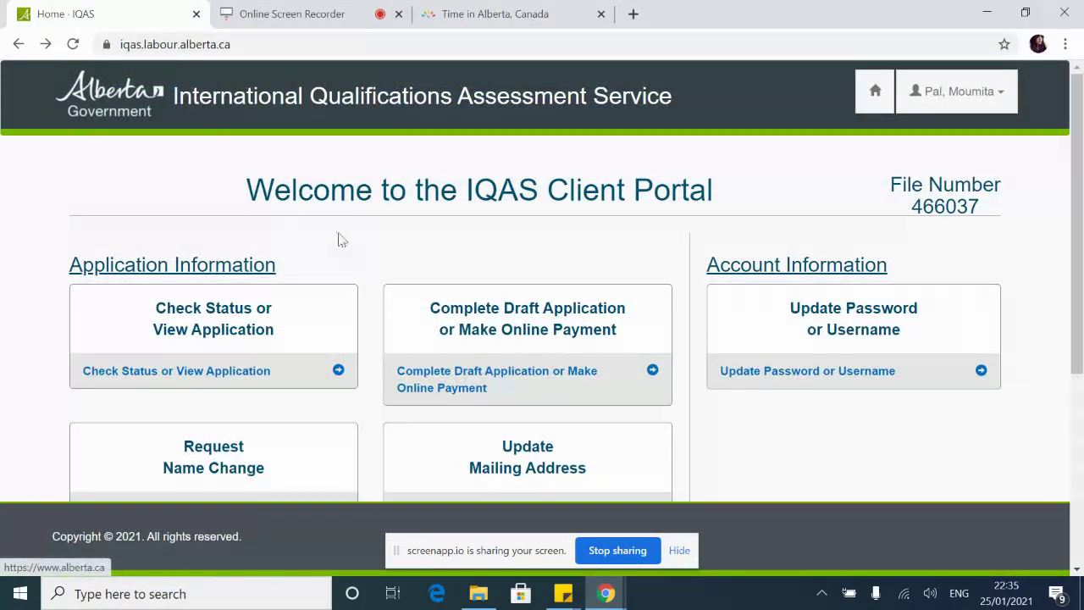
{"action": "left_click", "coordinate": [500, 11]}
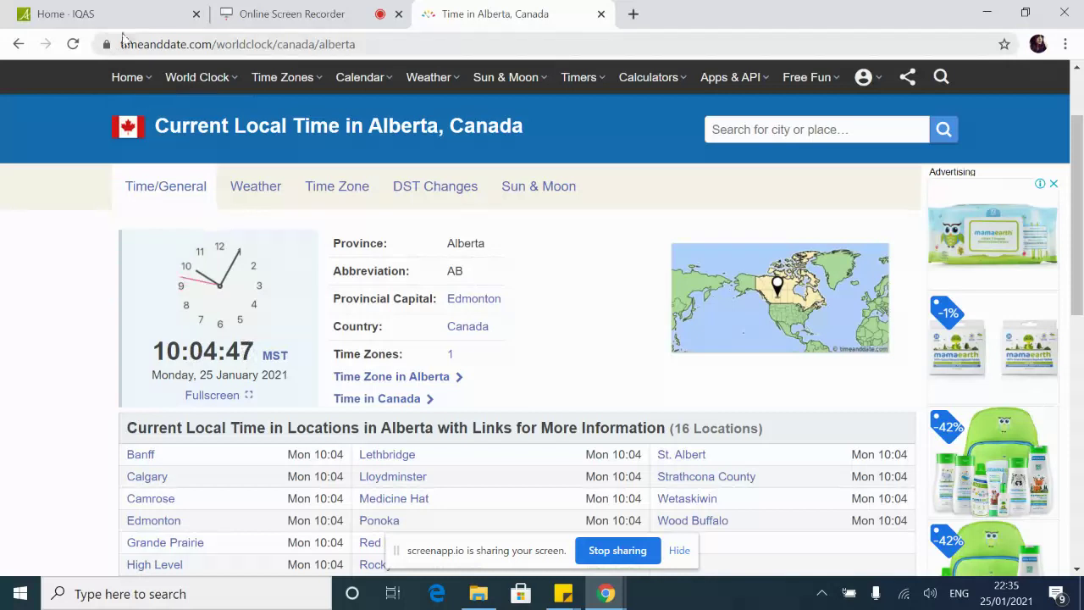
{"action": "left_click", "coordinate": [140, 12]}
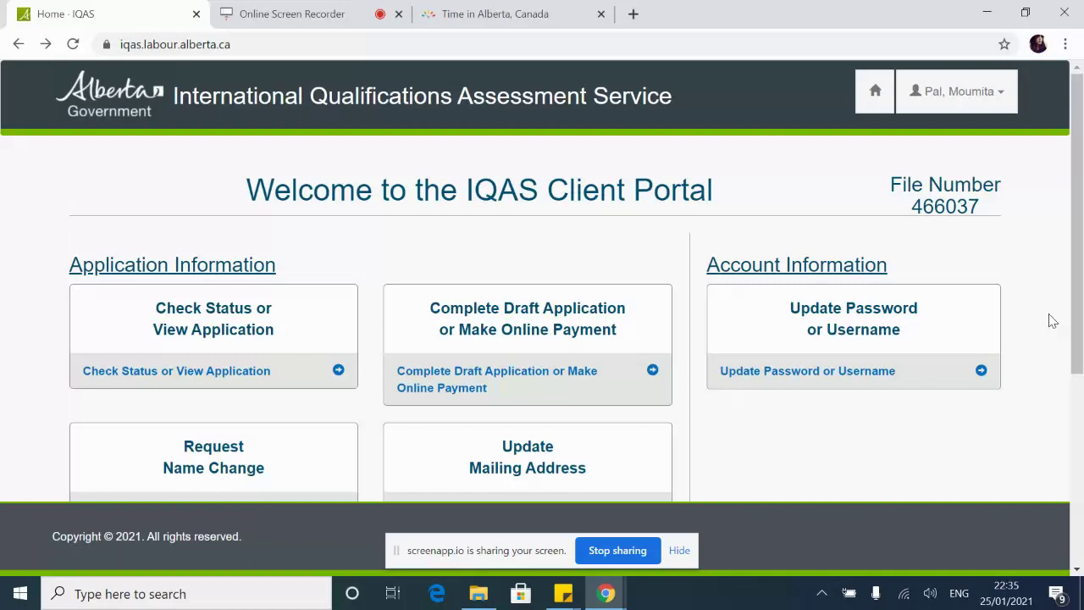
- Create another new application, accepting the drafts prompt to reach 'Confirm your reason for assessment'
{"action": "scroll", "coordinate": [556, 213], "scroll_direction": "down", "scroll_amount": 4}
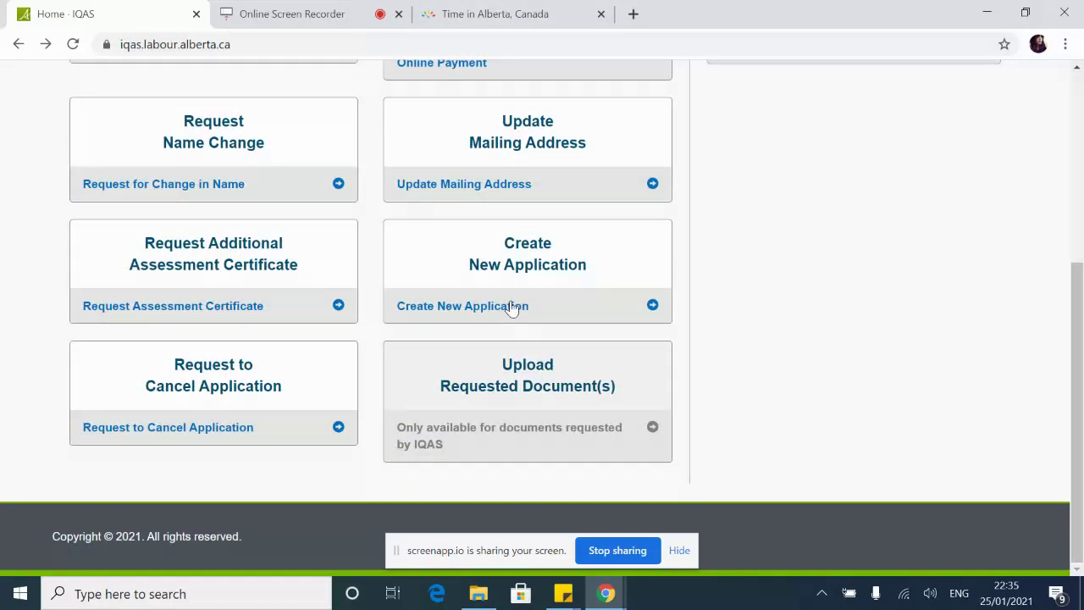
{"action": "left_click", "coordinate": [511, 302]}
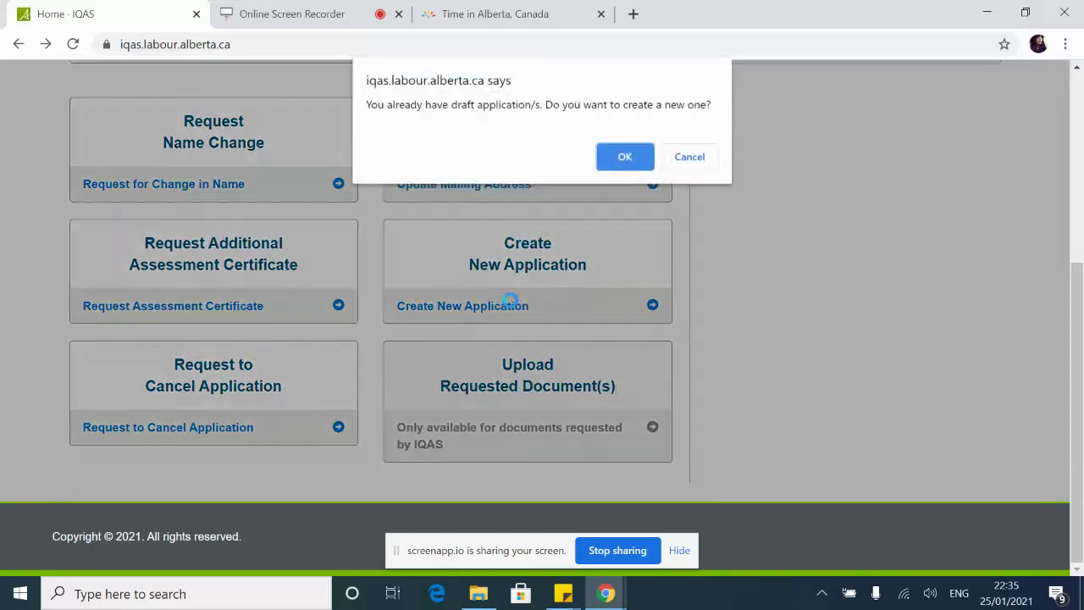
{"action": "left_click", "coordinate": [632, 155]}
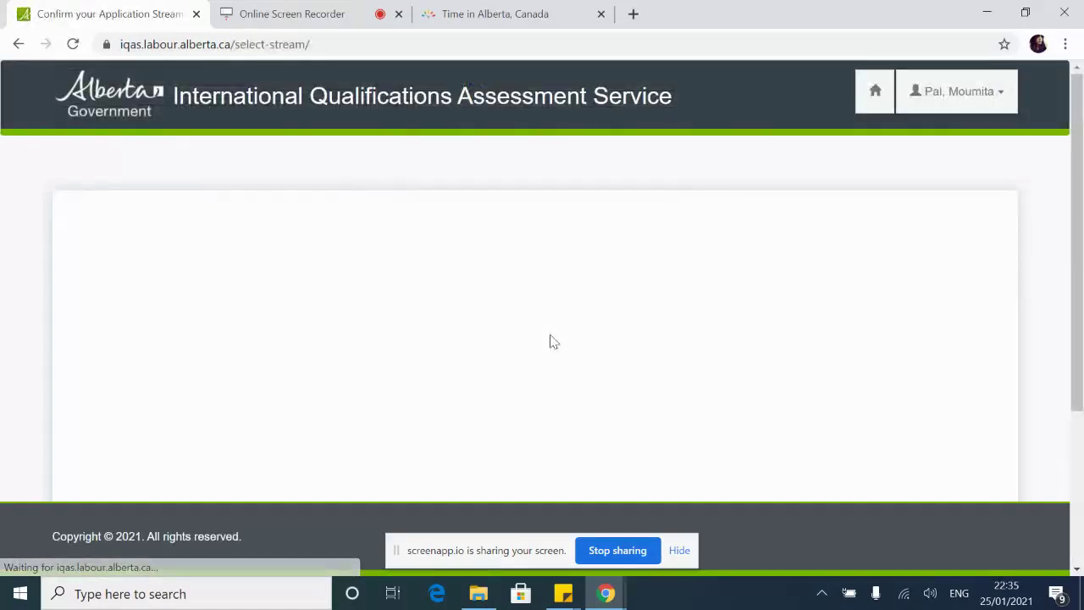
{"action": "scroll", "coordinate": [549, 341], "scroll_direction": "down", "scroll_amount": 3}
{"action": "scroll", "coordinate": [549, 341], "scroll_direction": "up", "scroll_amount": 2}
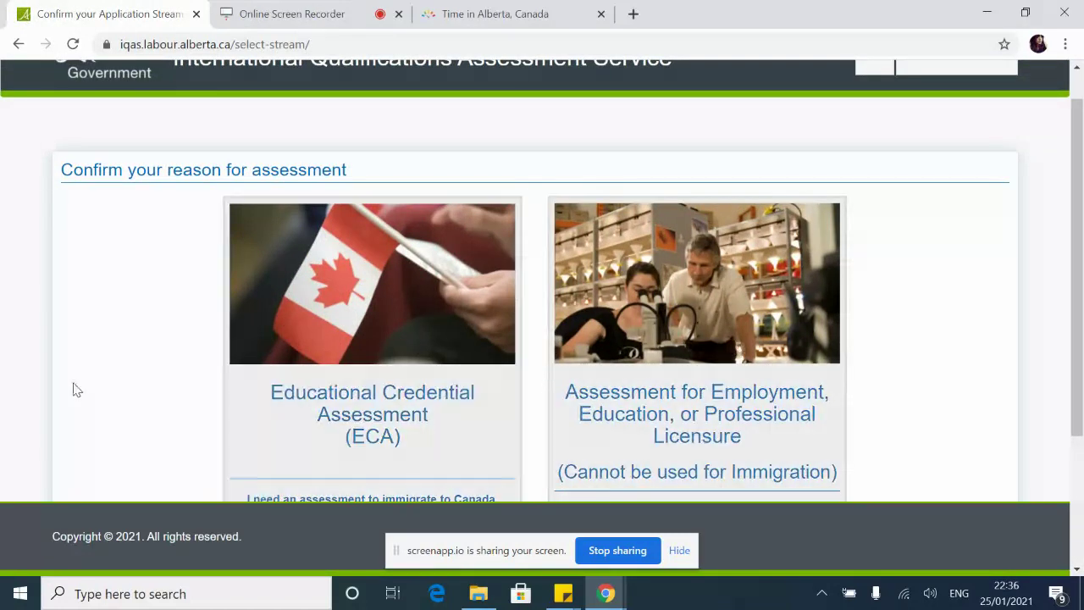
{"action": "scroll", "coordinate": [75, 387], "scroll_direction": "down", "scroll_amount": 2}
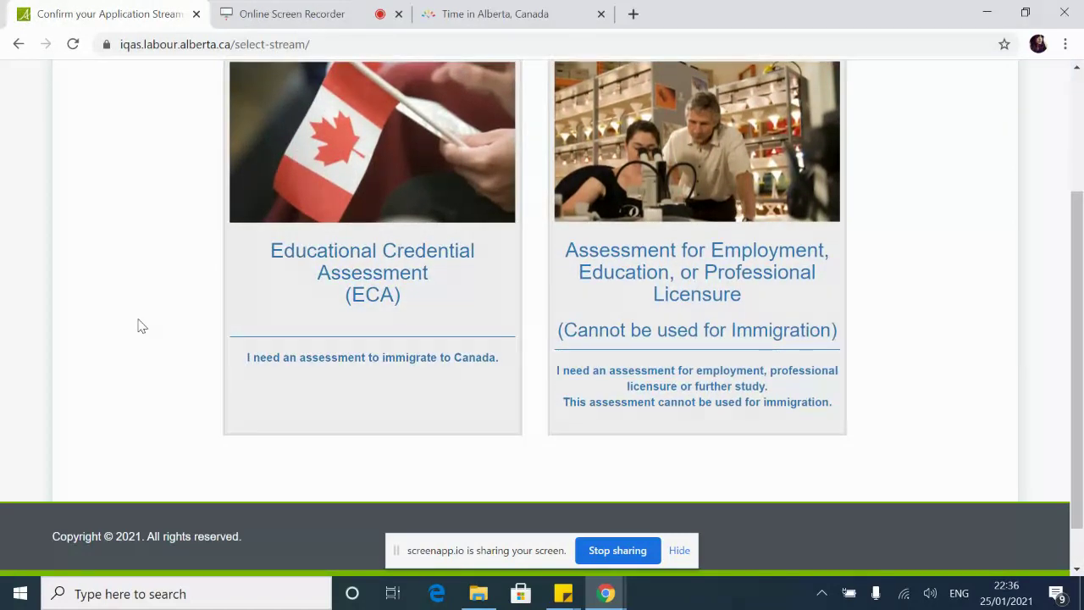
{"action": "scroll", "coordinate": [160, 315], "scroll_direction": "up", "scroll_amount": 1}
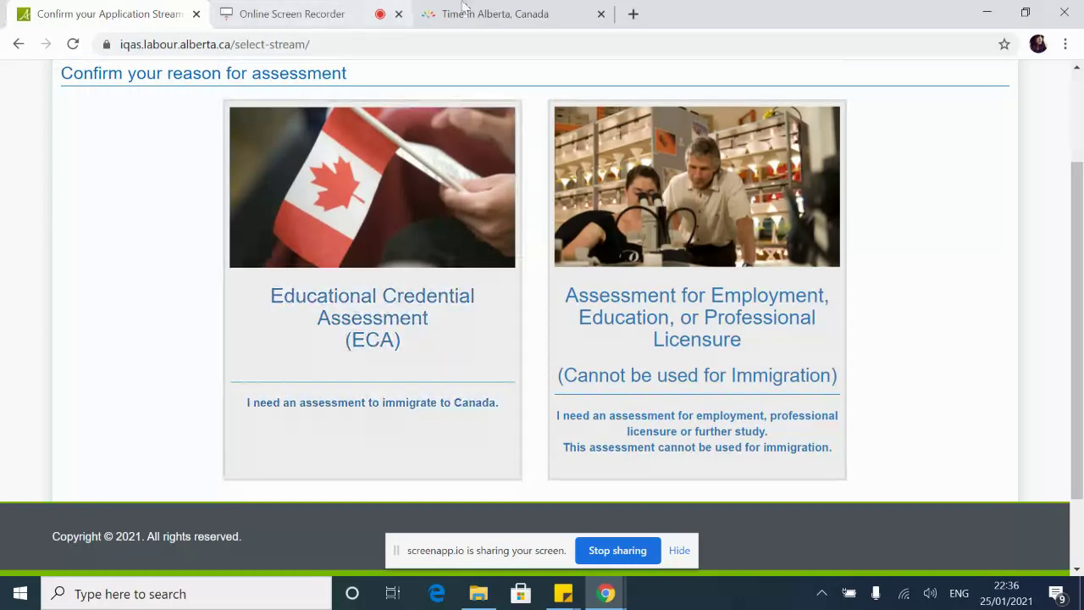
{"action": "left_click", "coordinate": [491, 13]}
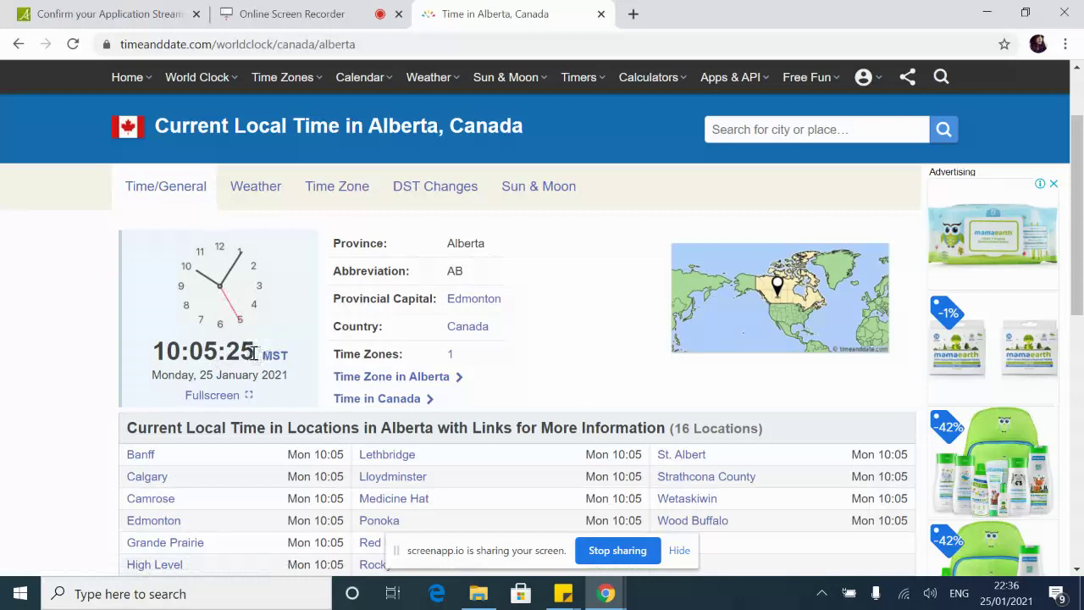
{"action": "left_click", "coordinate": [141, 14]}
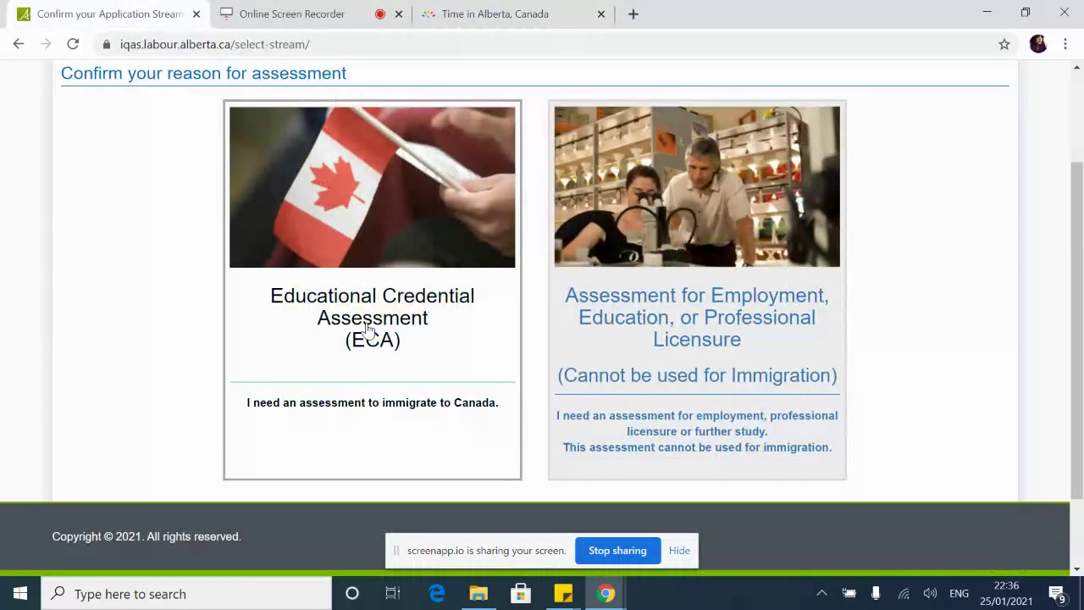
{"action": "scroll", "coordinate": [216, 246], "scroll_direction": "up", "scroll_amount": 2}
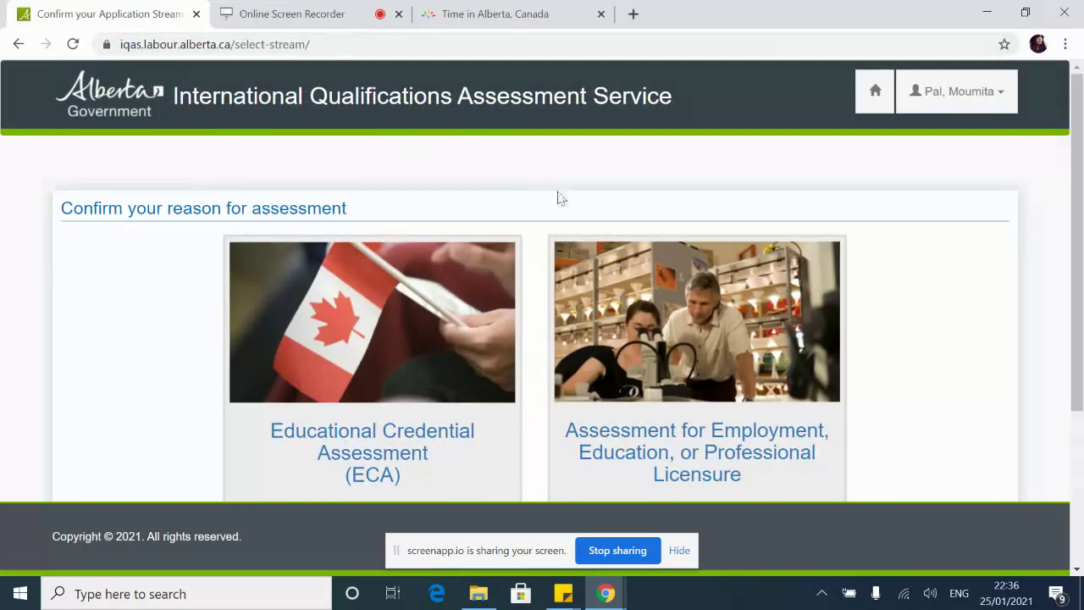
- Open several blank tabs and flip between them and the Alberta time page
{"action": "left_click", "coordinate": [631, 19]}
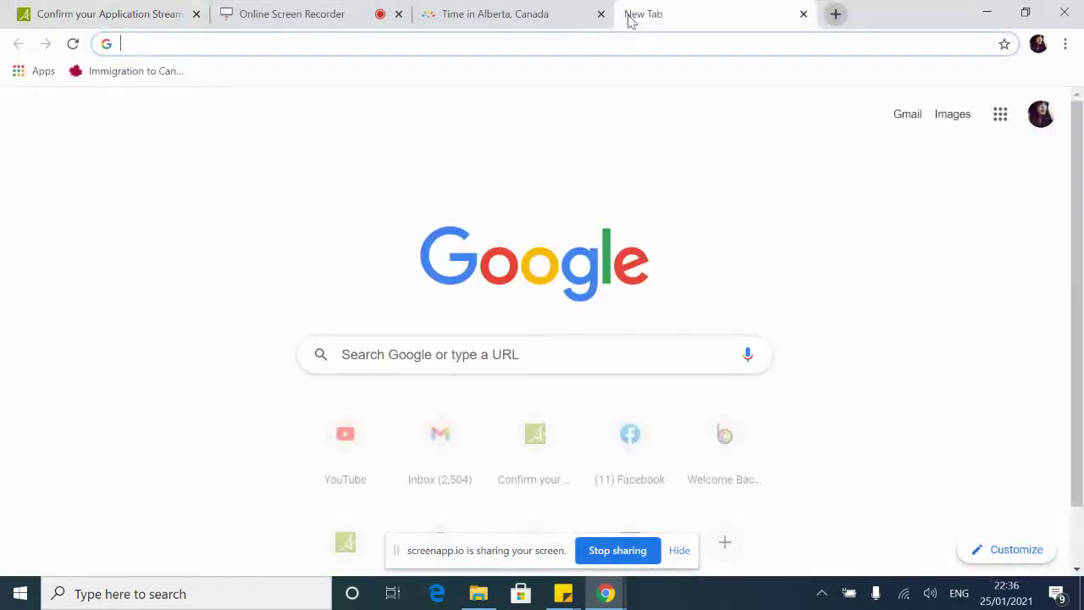
{"action": "left_click", "coordinate": [837, 15]}
{"action": "left_click", "coordinate": [917, 14]}
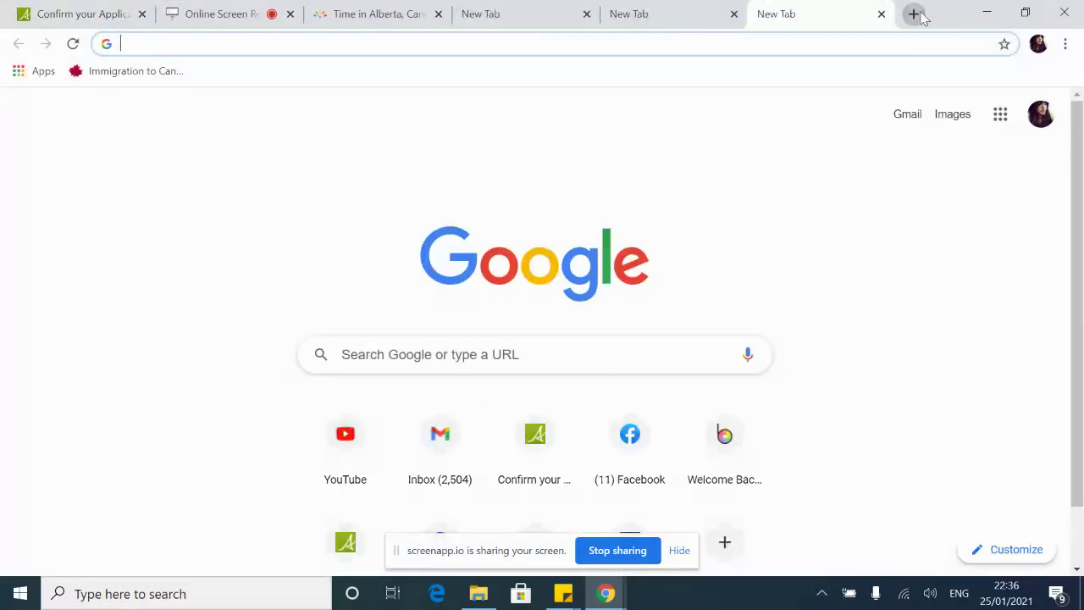
{"action": "left_click", "coordinate": [916, 15]}
{"action": "left_click", "coordinate": [447, 10]}
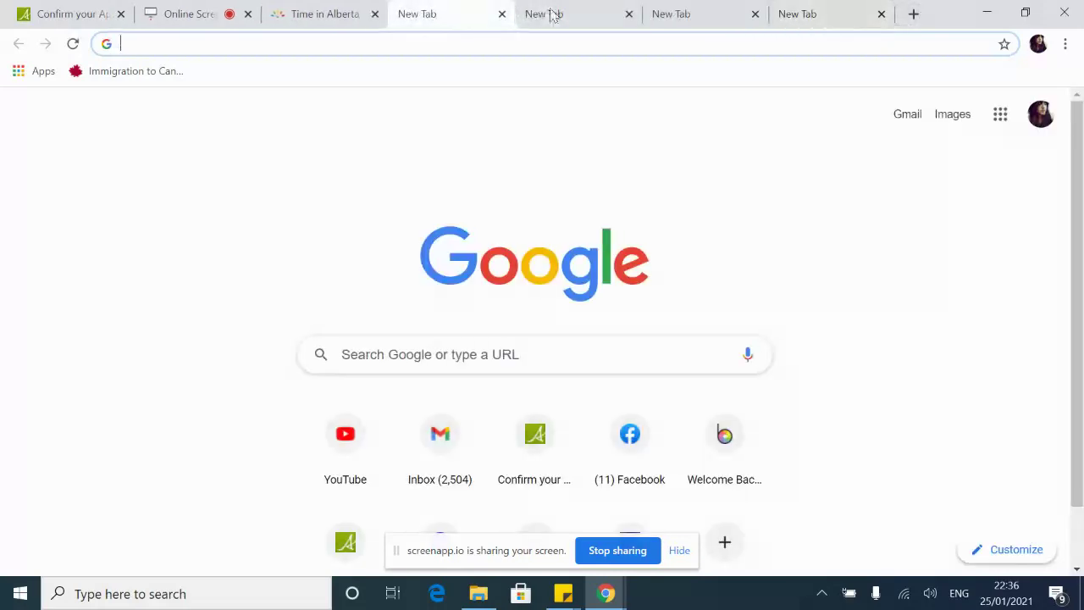
{"action": "left_click", "coordinate": [552, 14]}
{"action": "left_click", "coordinate": [337, 12]}
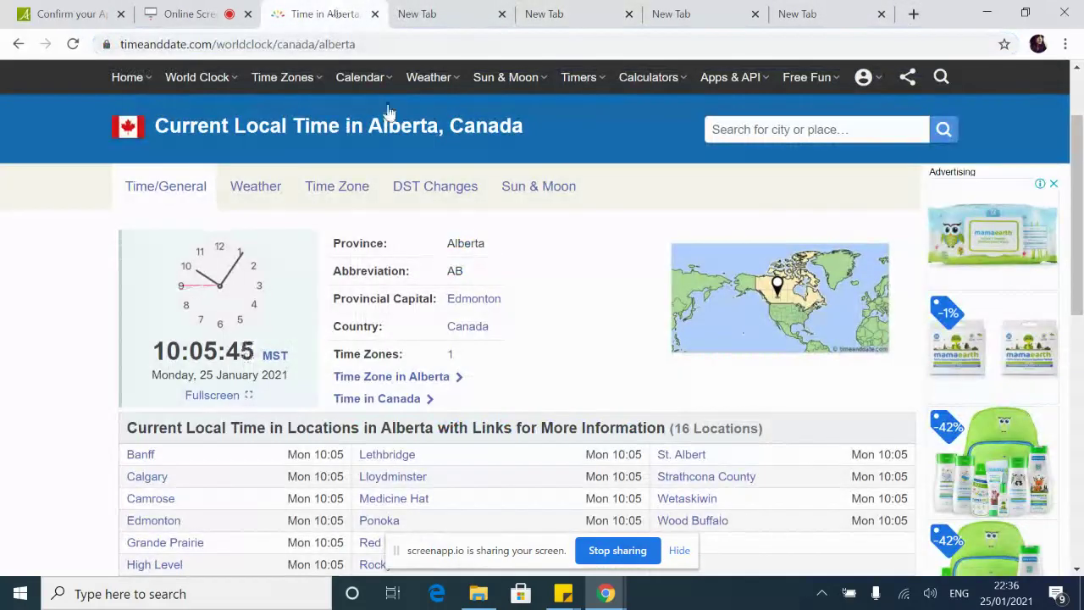
{"action": "left_click", "coordinate": [471, 6]}
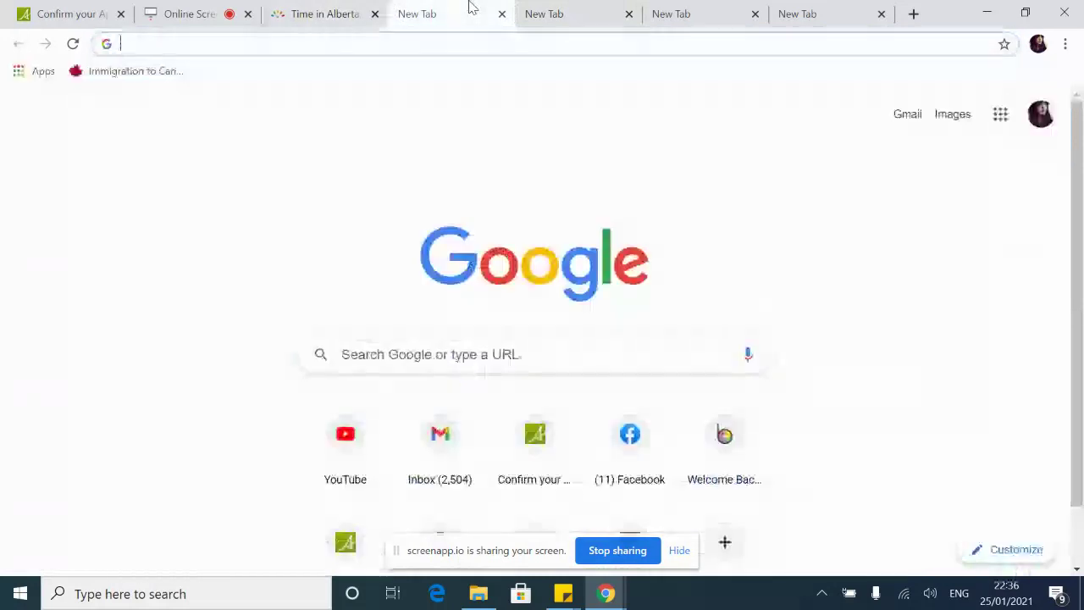
{"action": "left_click", "coordinate": [560, 7]}
{"action": "left_click", "coordinate": [667, 5]}
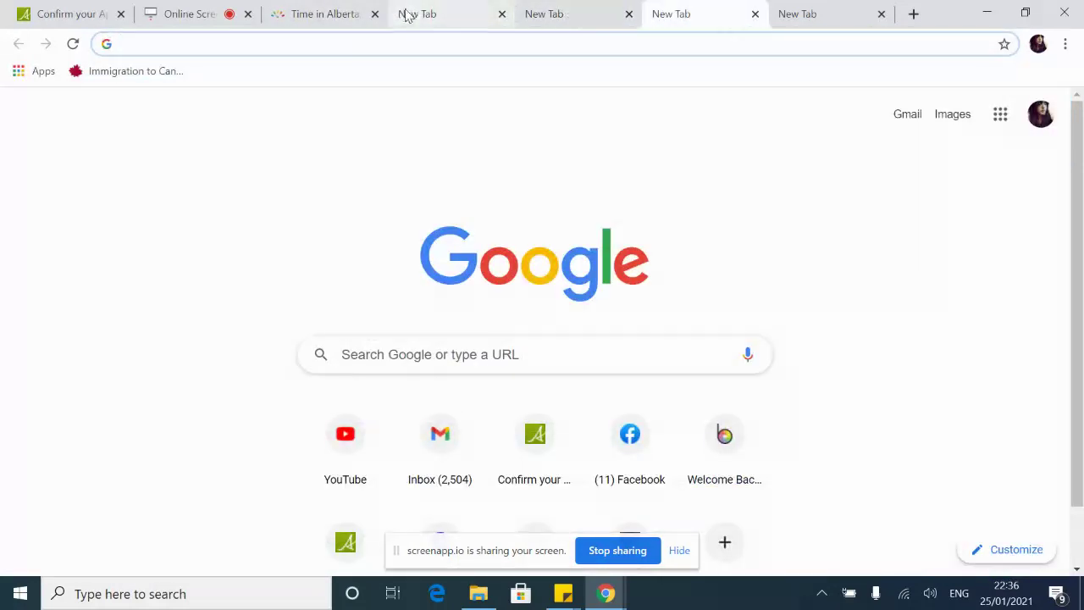
{"action": "left_click_drag", "start_coordinate": [473, 7], "coordinate": [501, 25]}
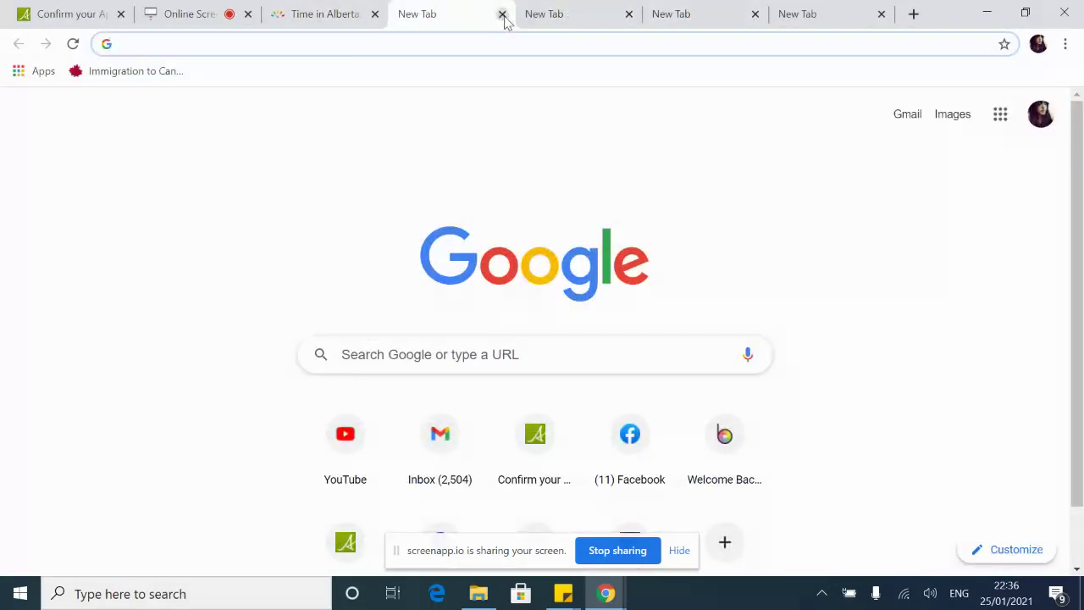
- Close the four spare blank tabs
{"action": "left_click", "coordinate": [503, 15]}
{"action": "left_click", "coordinate": [503, 15]}
{"action": "left_click", "coordinate": [503, 15]}
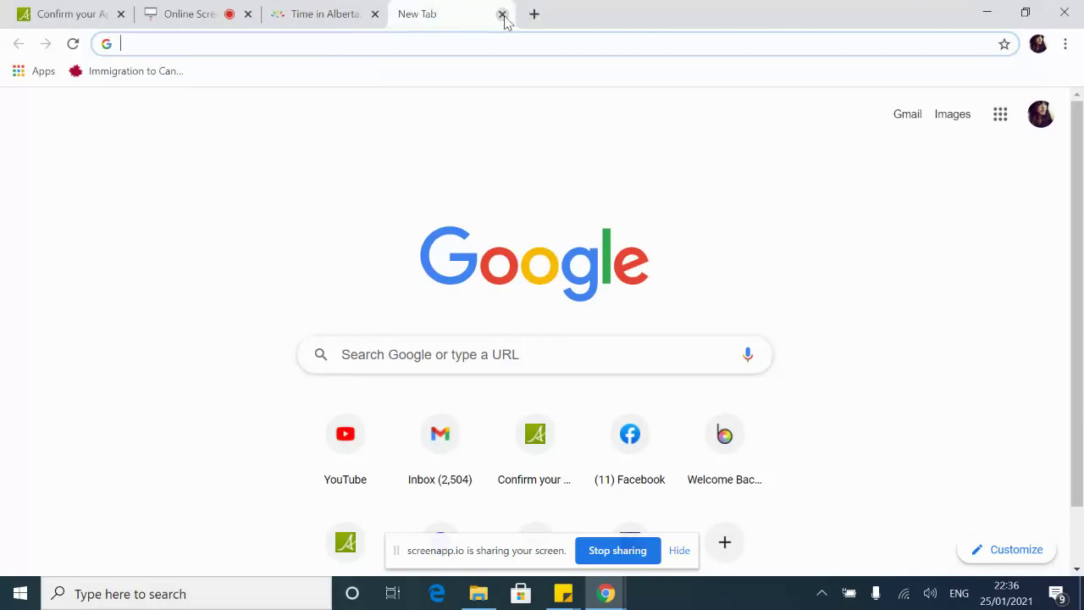
{"action": "left_click", "coordinate": [503, 15]}
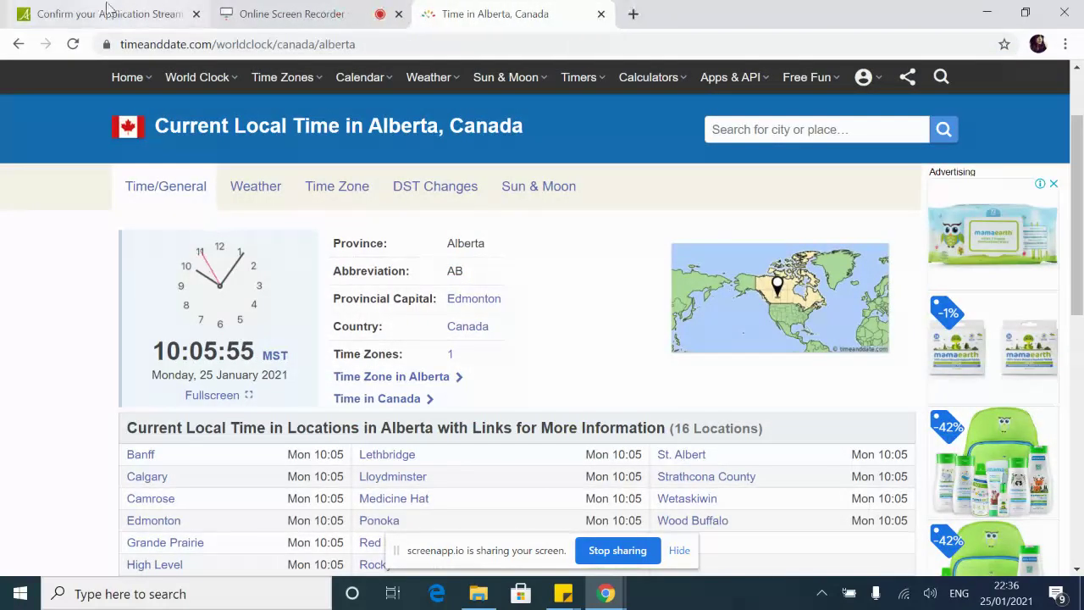
- Compare the application stream page with the Alberta local time, then minimise Chrome
{"action": "left_click", "coordinate": [153, 18]}
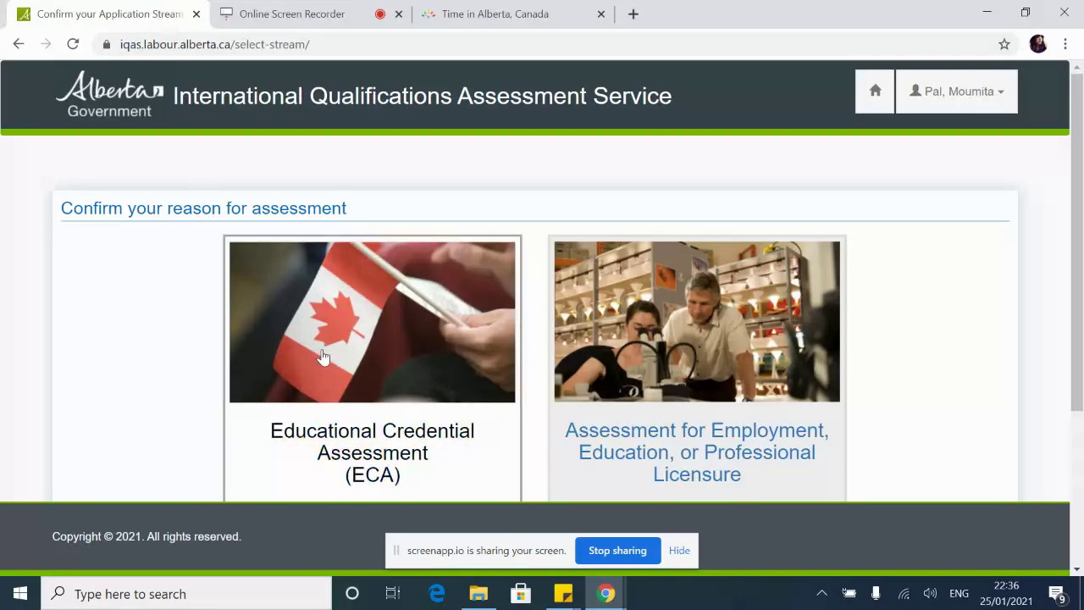
{"action": "left_click", "coordinate": [496, 8]}
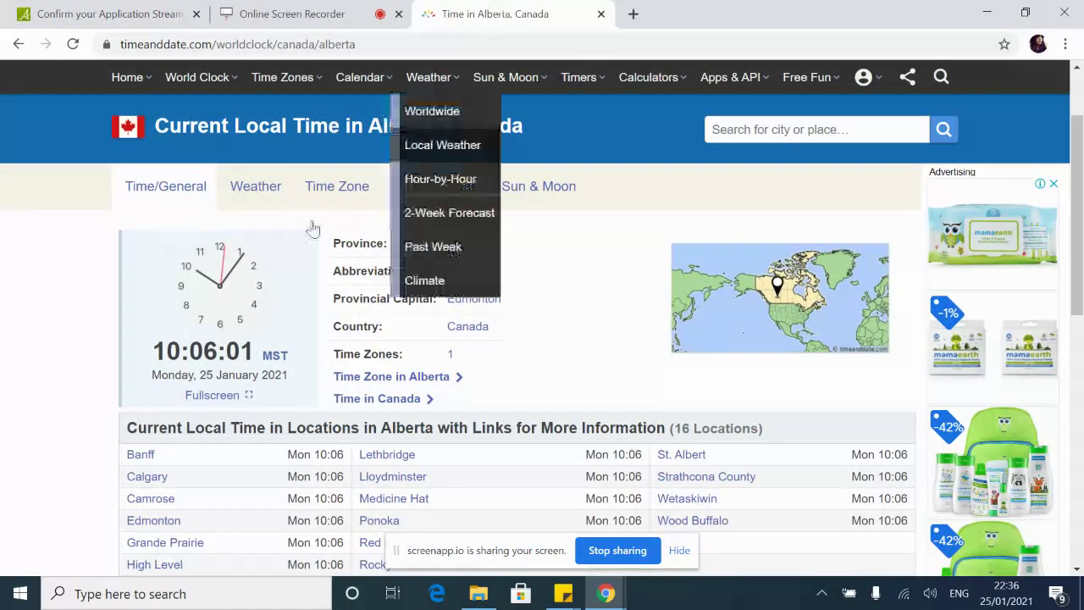
{"action": "left_click", "coordinate": [989, 14]}
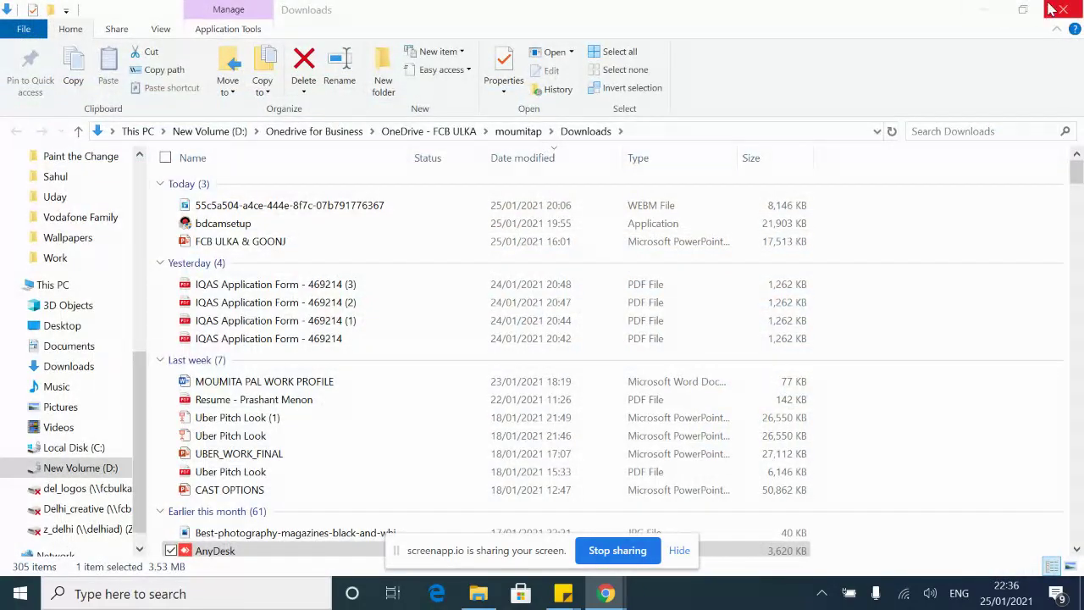
- Minimise File Explorer to reveal the desktop
{"action": "left_click", "coordinate": [988, 14]}
{"action": "right_click", "coordinate": [981, 300]}
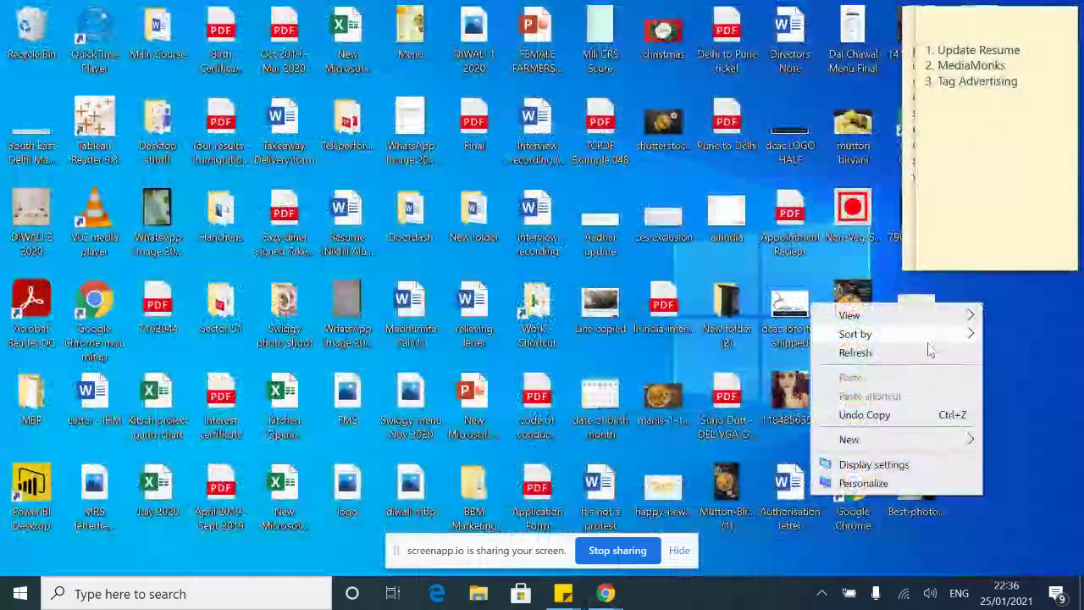
{"action": "left_click", "coordinate": [1057, 356]}
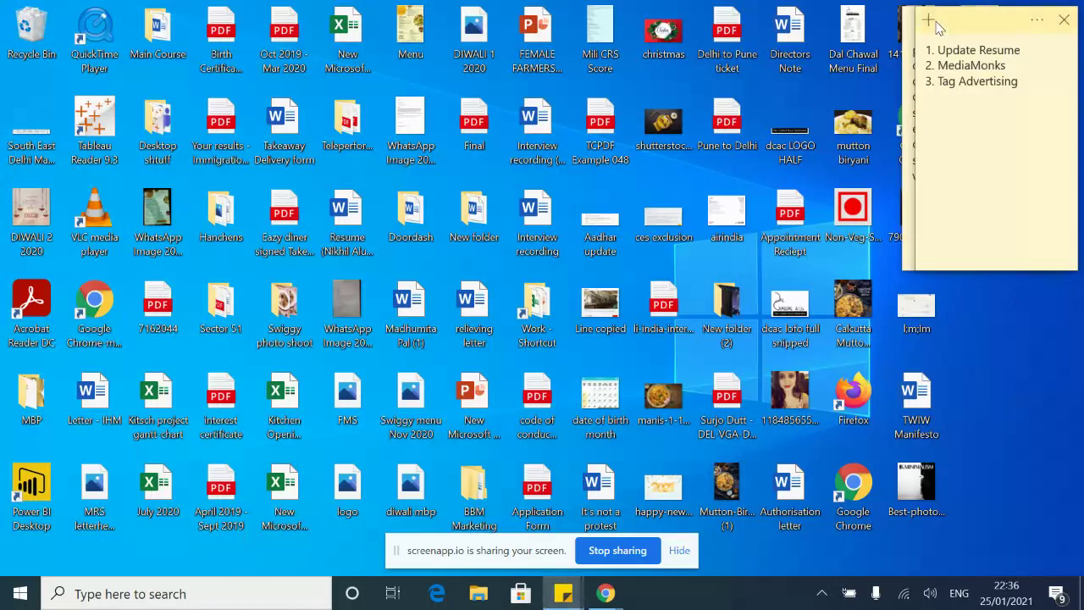
- Add a new sticky note listing 8:14:40, 8:14:45, 8:14:50, 8:14:55 and 8:15:01
{"action": "left_click", "coordinate": [928, 19]}
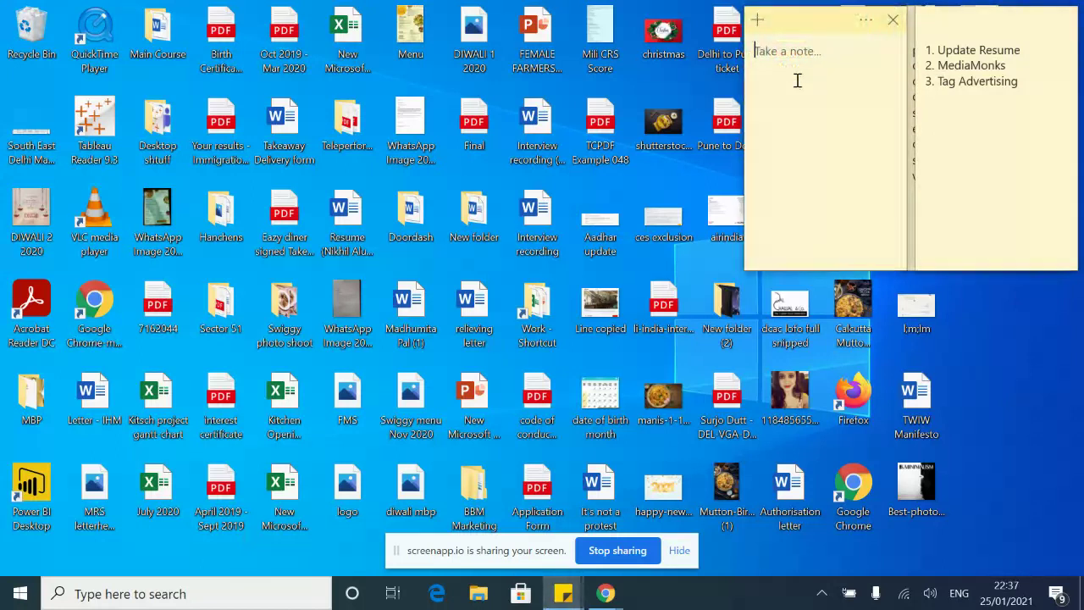
{"action": "type", "text": "8"}
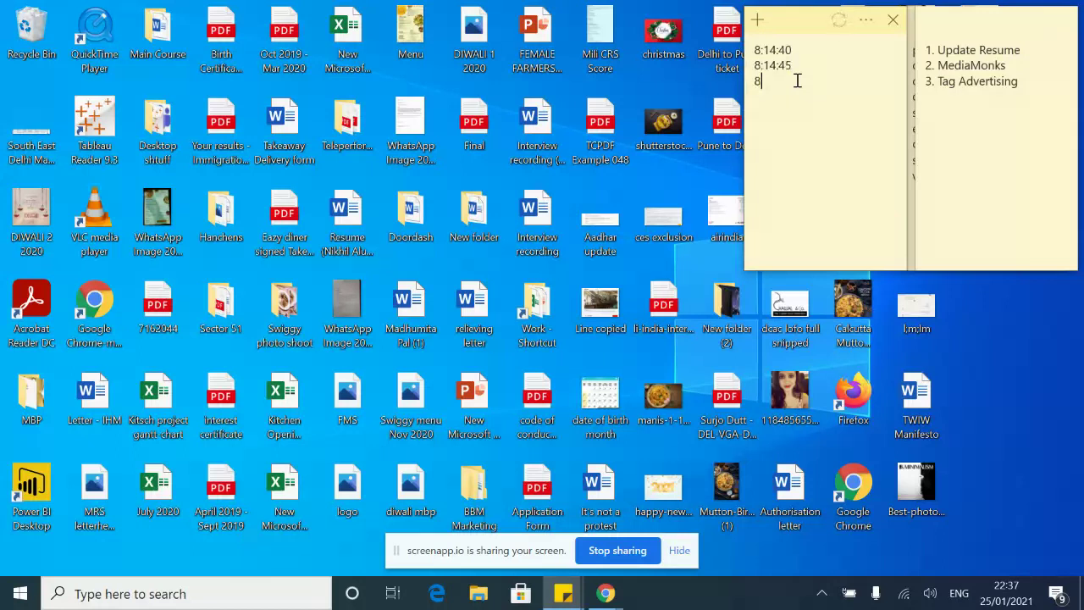
{"action": "type", "text": "4"}
{"action": "type", "text": "15:01"}
{"action": "left_click_drag", "start_coordinate": [804, 113], "coordinate": [789, 50]}
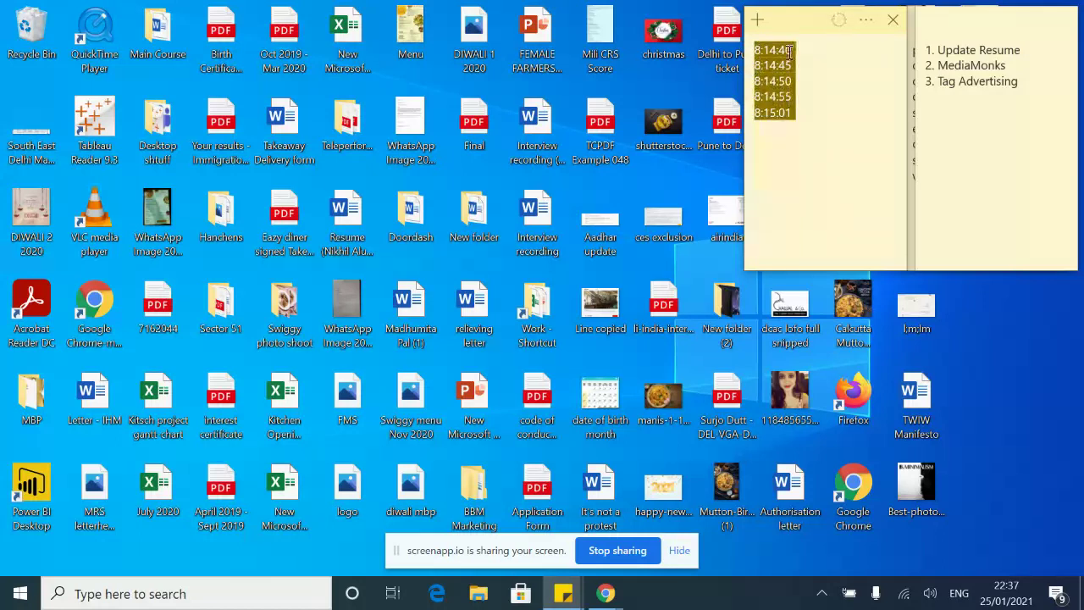
{"action": "left_click", "coordinate": [789, 51]}
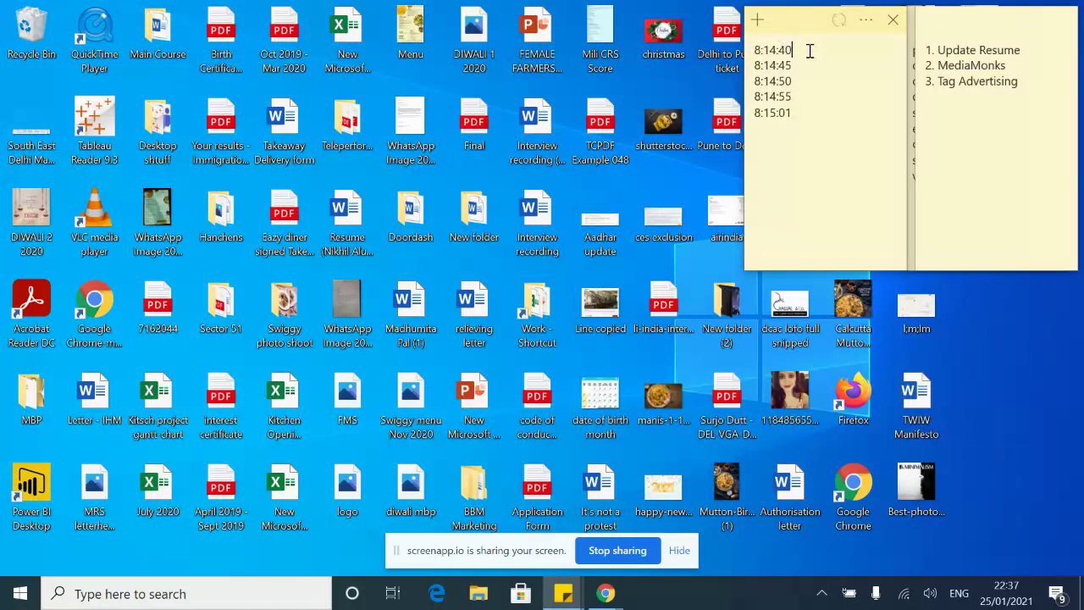
{"action": "left_click_drag", "start_coordinate": [810, 49], "coordinate": [751, 51]}
- Restore Chrome and switch to the Confirm your Application Stream tab
{"action": "mouse_move", "coordinate": [605, 593]}
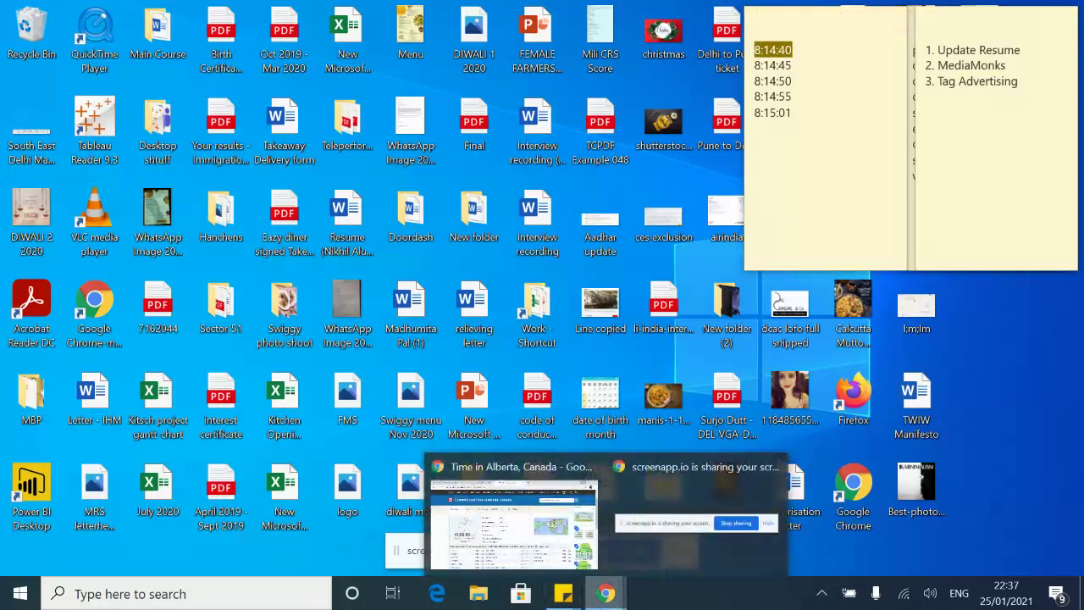
{"action": "left_click", "coordinate": [490, 507]}
{"action": "key", "text": "ctrl+shift+Tab"}
{"action": "key", "text": "ctrl+shift+Tab"}
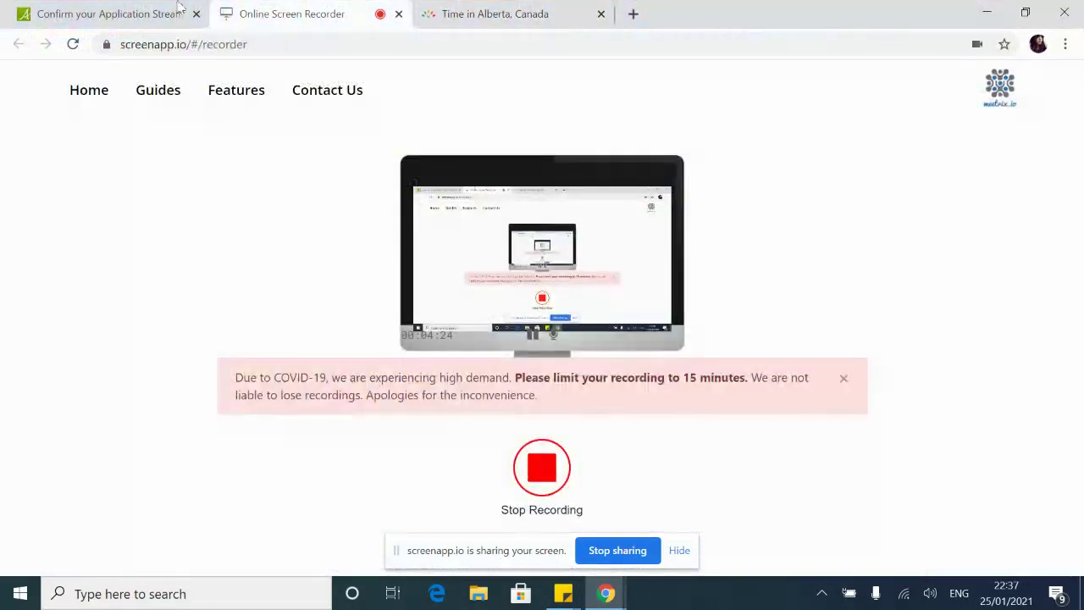
{"action": "scroll", "coordinate": [406, 387], "scroll_direction": "down", "scroll_amount": 1}
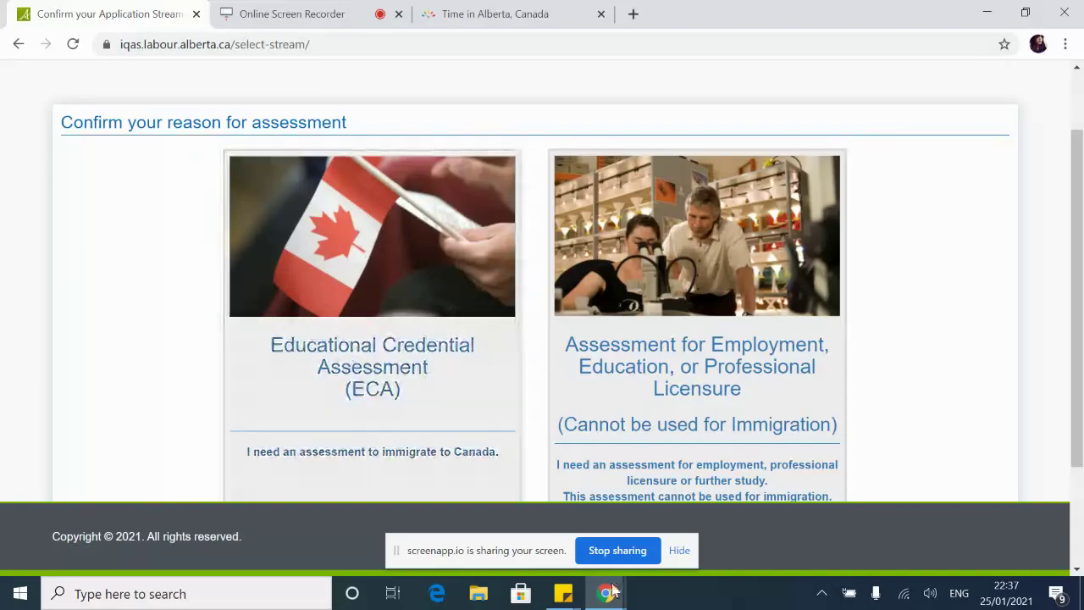
- Minimise Chrome and review the five time lines in the sticky note
{"action": "left_click", "coordinate": [987, 13]}
{"action": "left_click", "coordinate": [809, 115]}
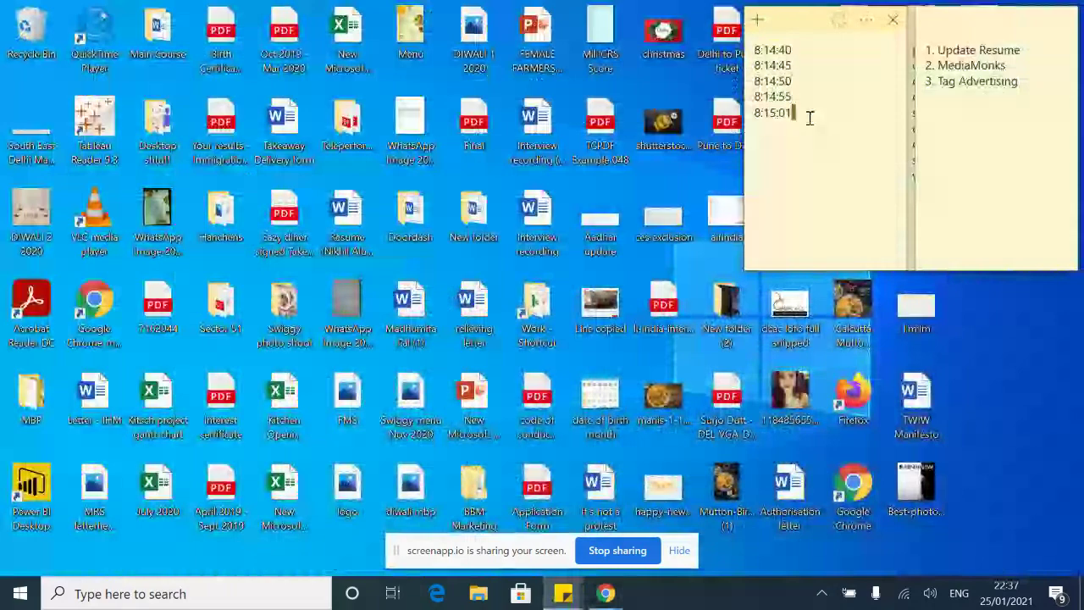
{"action": "left_click_drag", "start_coordinate": [810, 118], "coordinate": [751, 53]}
{"action": "left_click", "coordinate": [1050, 385]}
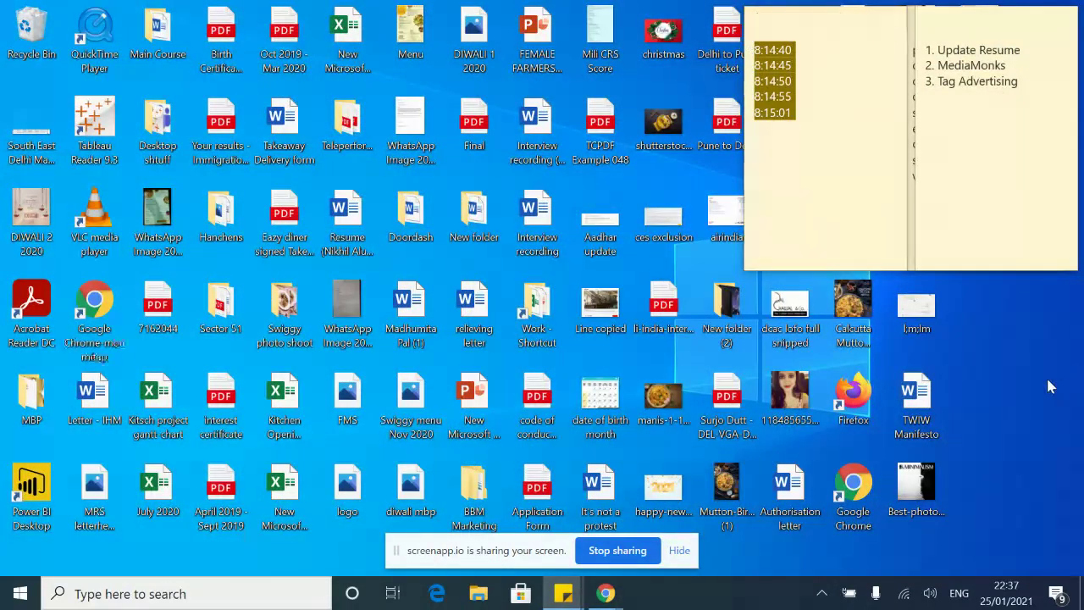
- Restore Chrome, scroll through the ECA and employment cards, and return to the portal home
{"action": "mouse_move", "coordinate": [605, 597]}
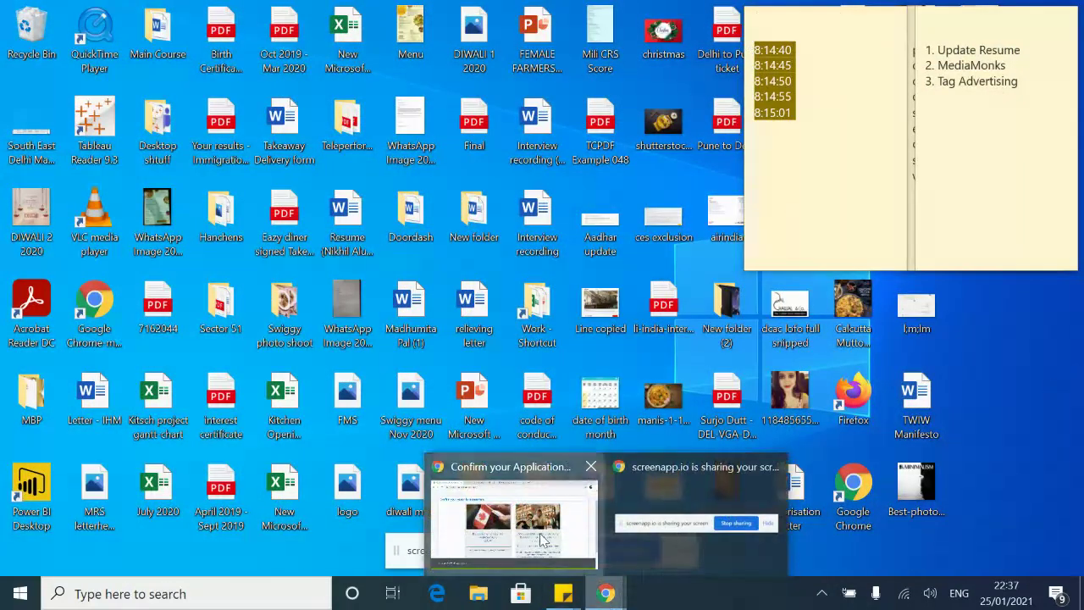
{"action": "left_click", "coordinate": [542, 542]}
{"action": "scroll", "coordinate": [421, 169], "scroll_direction": "up", "scroll_amount": 1}
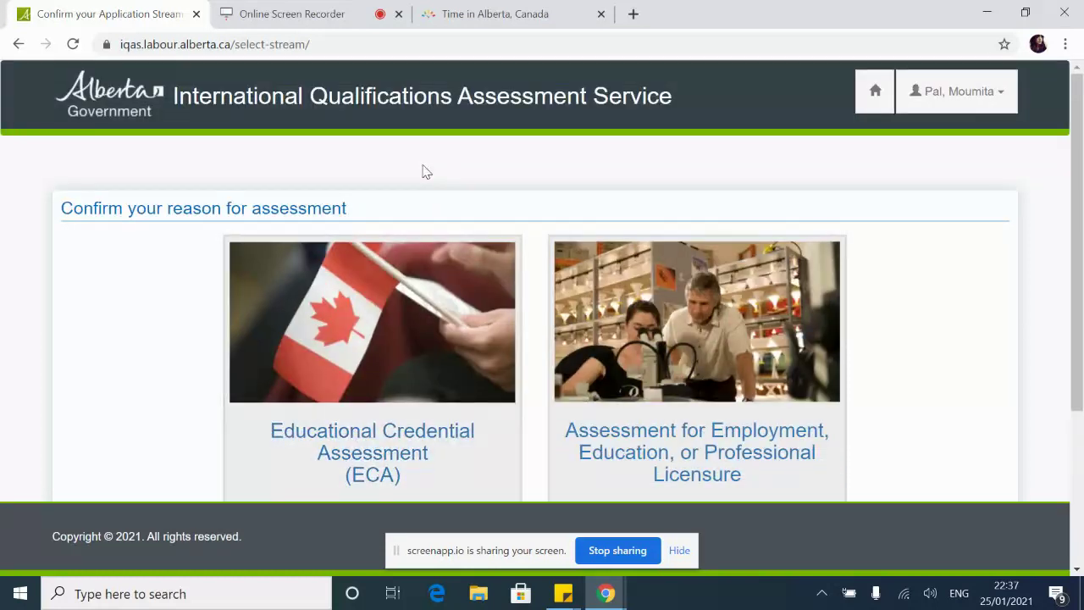
{"action": "scroll", "coordinate": [605, 270], "scroll_direction": "down", "scroll_amount": 1}
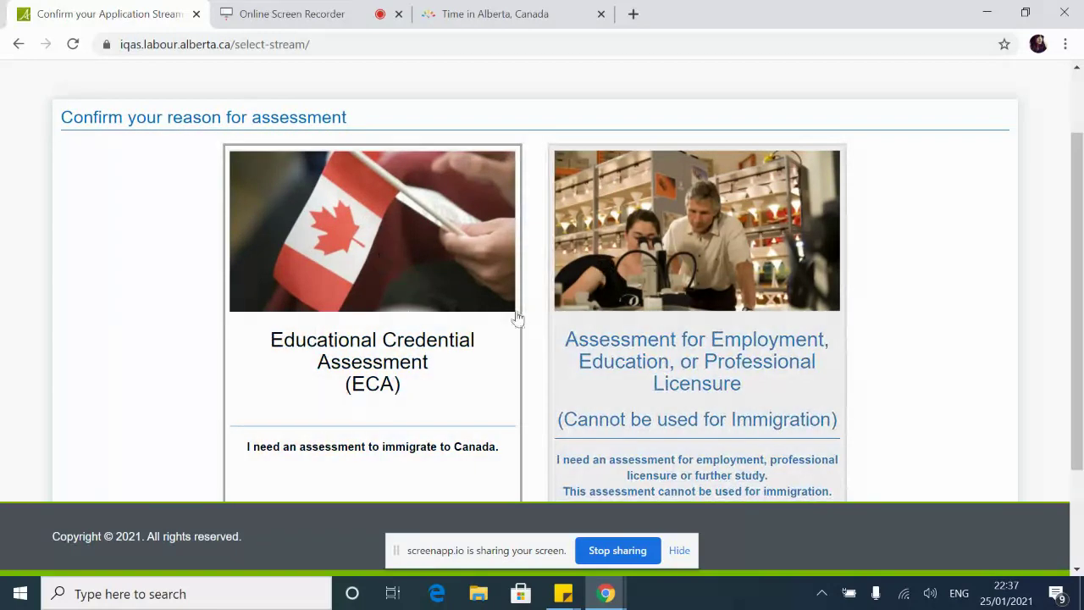
{"action": "scroll", "coordinate": [515, 315], "scroll_direction": "up", "scroll_amount": 1}
{"action": "left_click", "coordinate": [869, 98]}
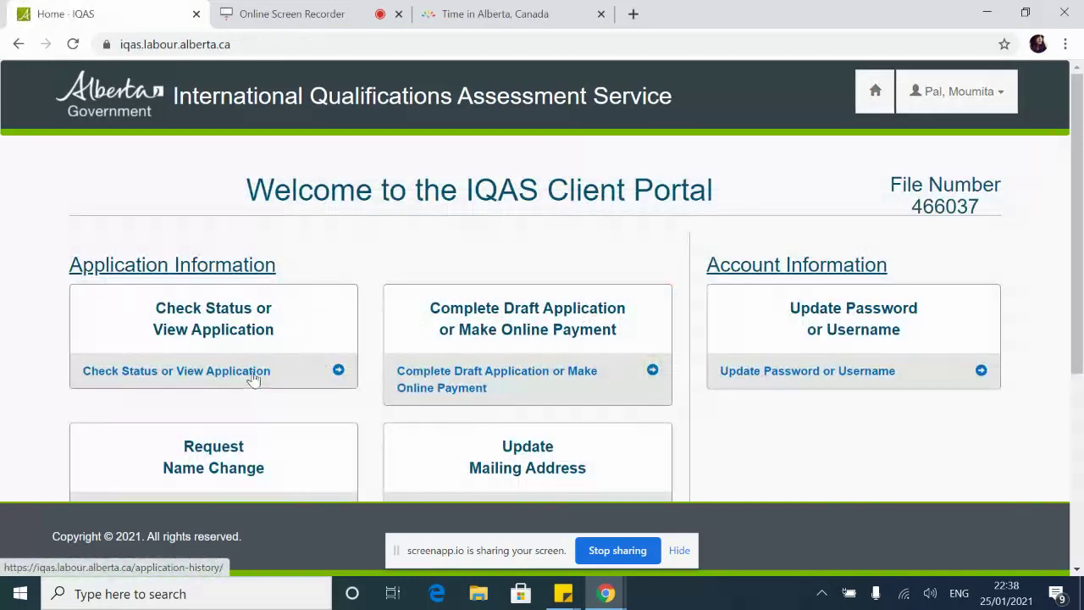
- Open Check Status to show one submitted ECA Assessment from January 17, 2021 and two drafts
{"action": "left_click", "coordinate": [254, 373]}
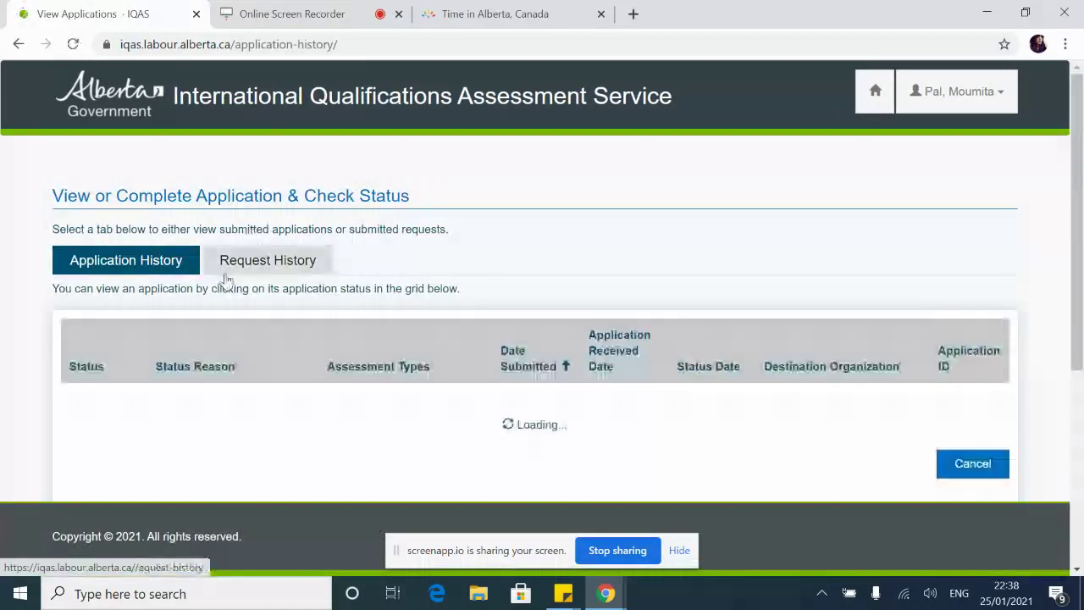
{"action": "scroll", "coordinate": [289, 383], "scroll_direction": "down", "scroll_amount": 2}
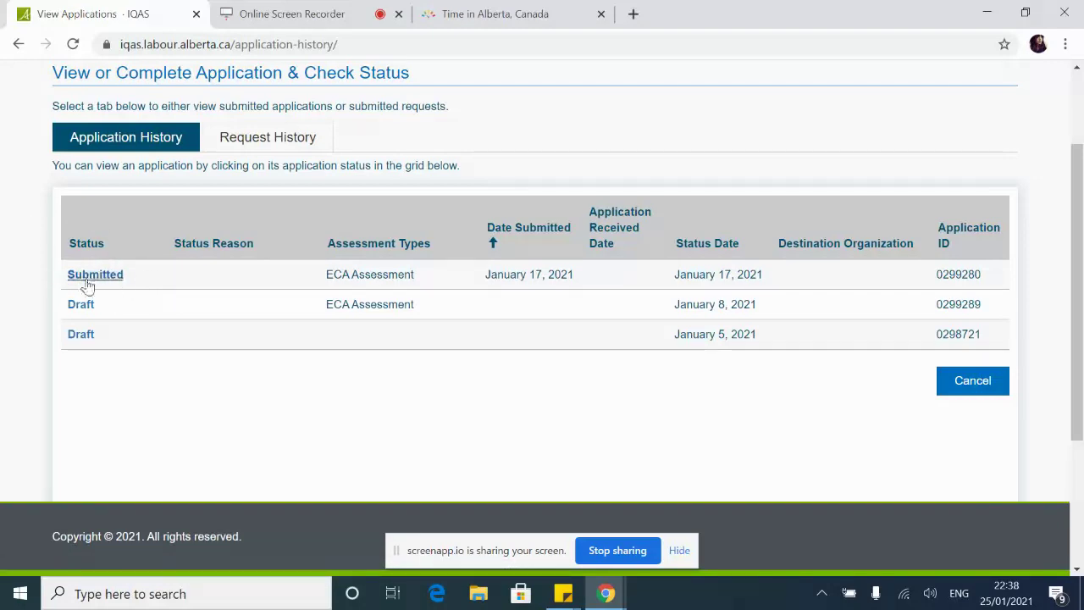
- Return to the Online Screen Recorder tab, still recording at about 5:24, after glancing at application history
{"action": "left_click", "coordinate": [303, 12]}
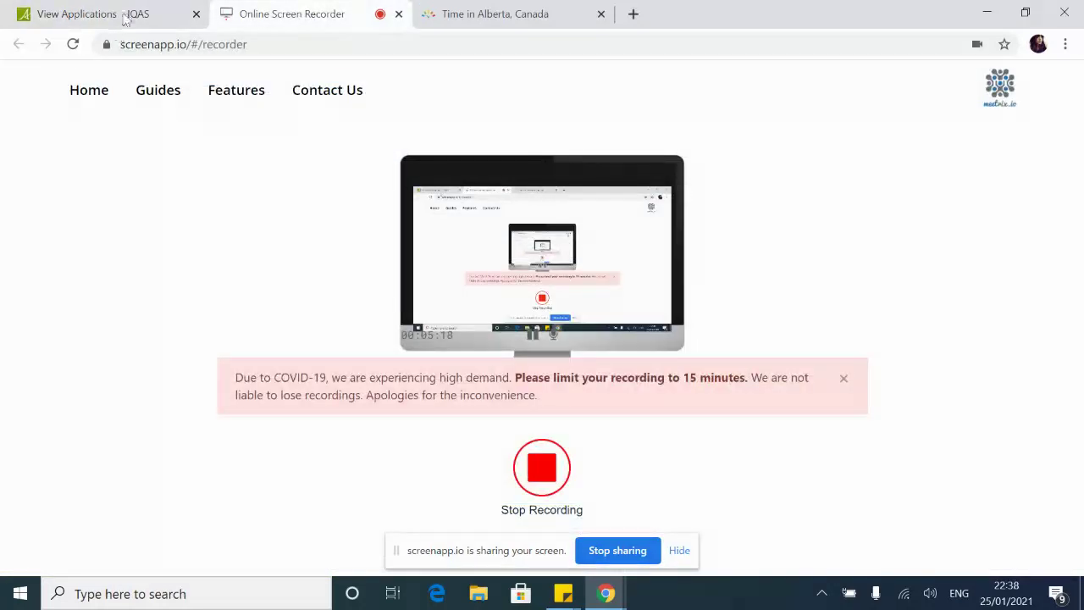
{"action": "left_click", "coordinate": [129, 15]}
{"action": "left_click", "coordinate": [301, 12]}
{"action": "left_click", "coordinate": [93, 13]}
{"action": "left_click", "coordinate": [322, 15]}
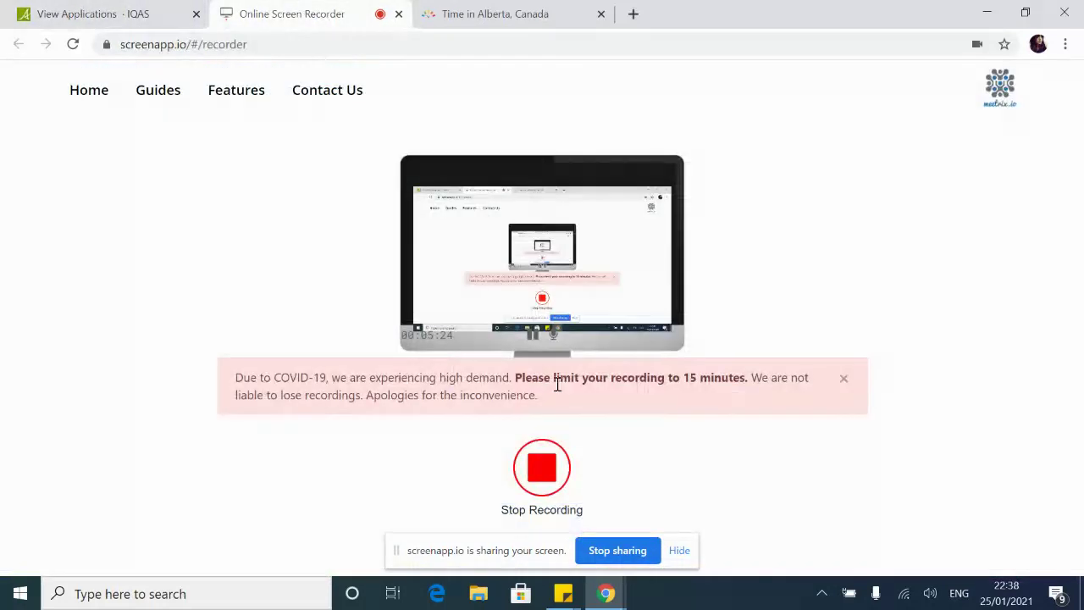